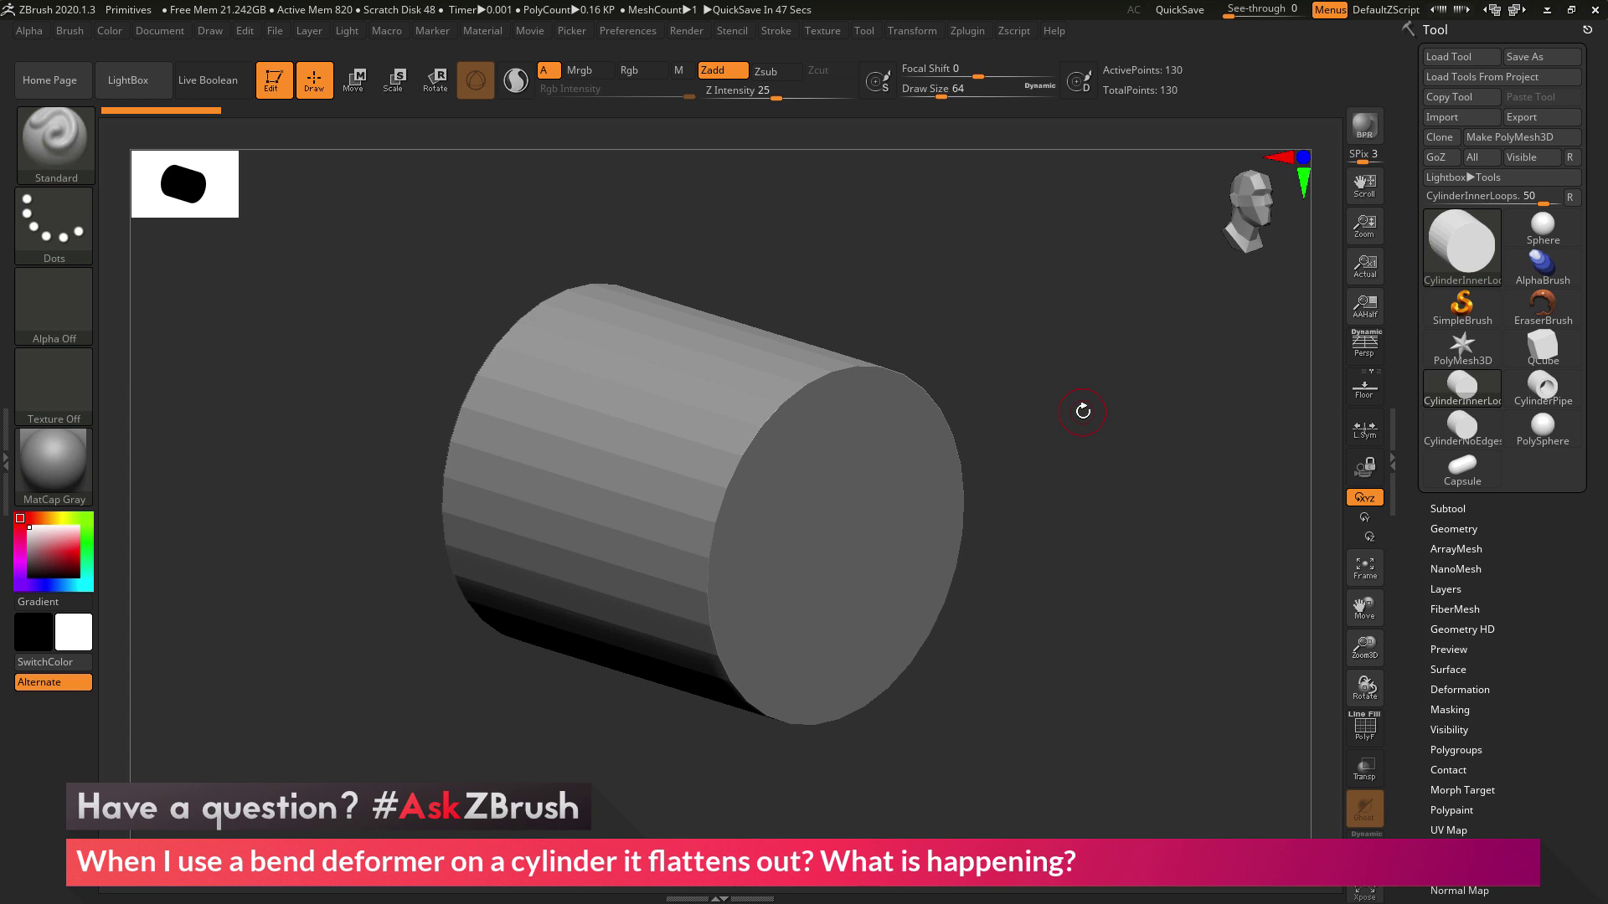
Orbit around the cylinder, then snap it to a straight side-on view.
drag(1082, 411, 1113, 452)
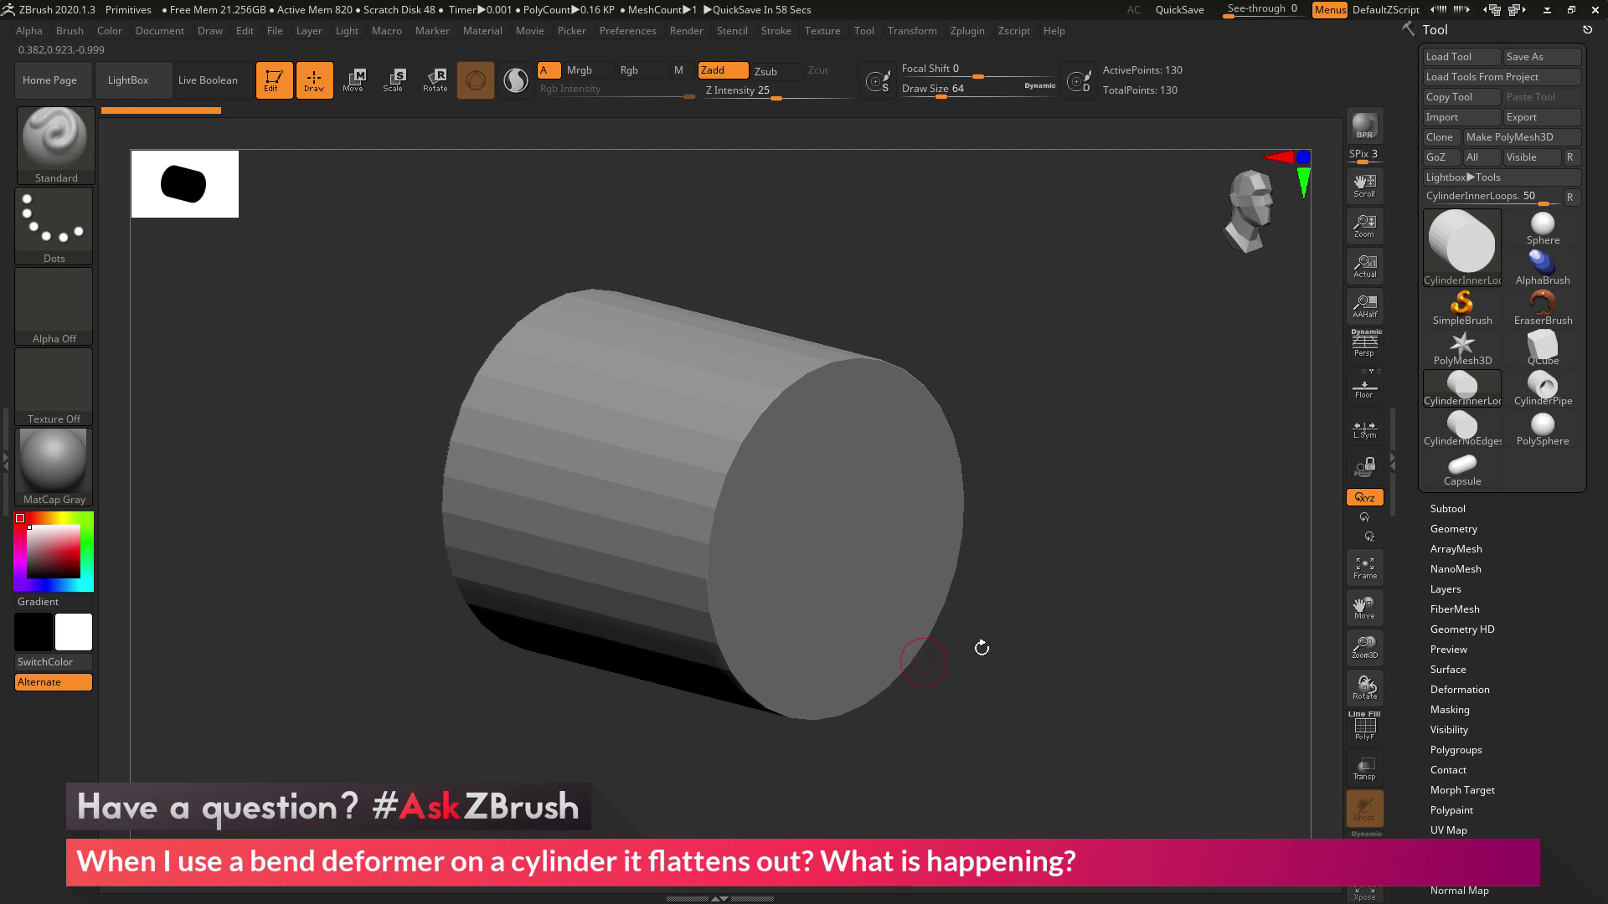
drag(1009, 521, 1089, 534)
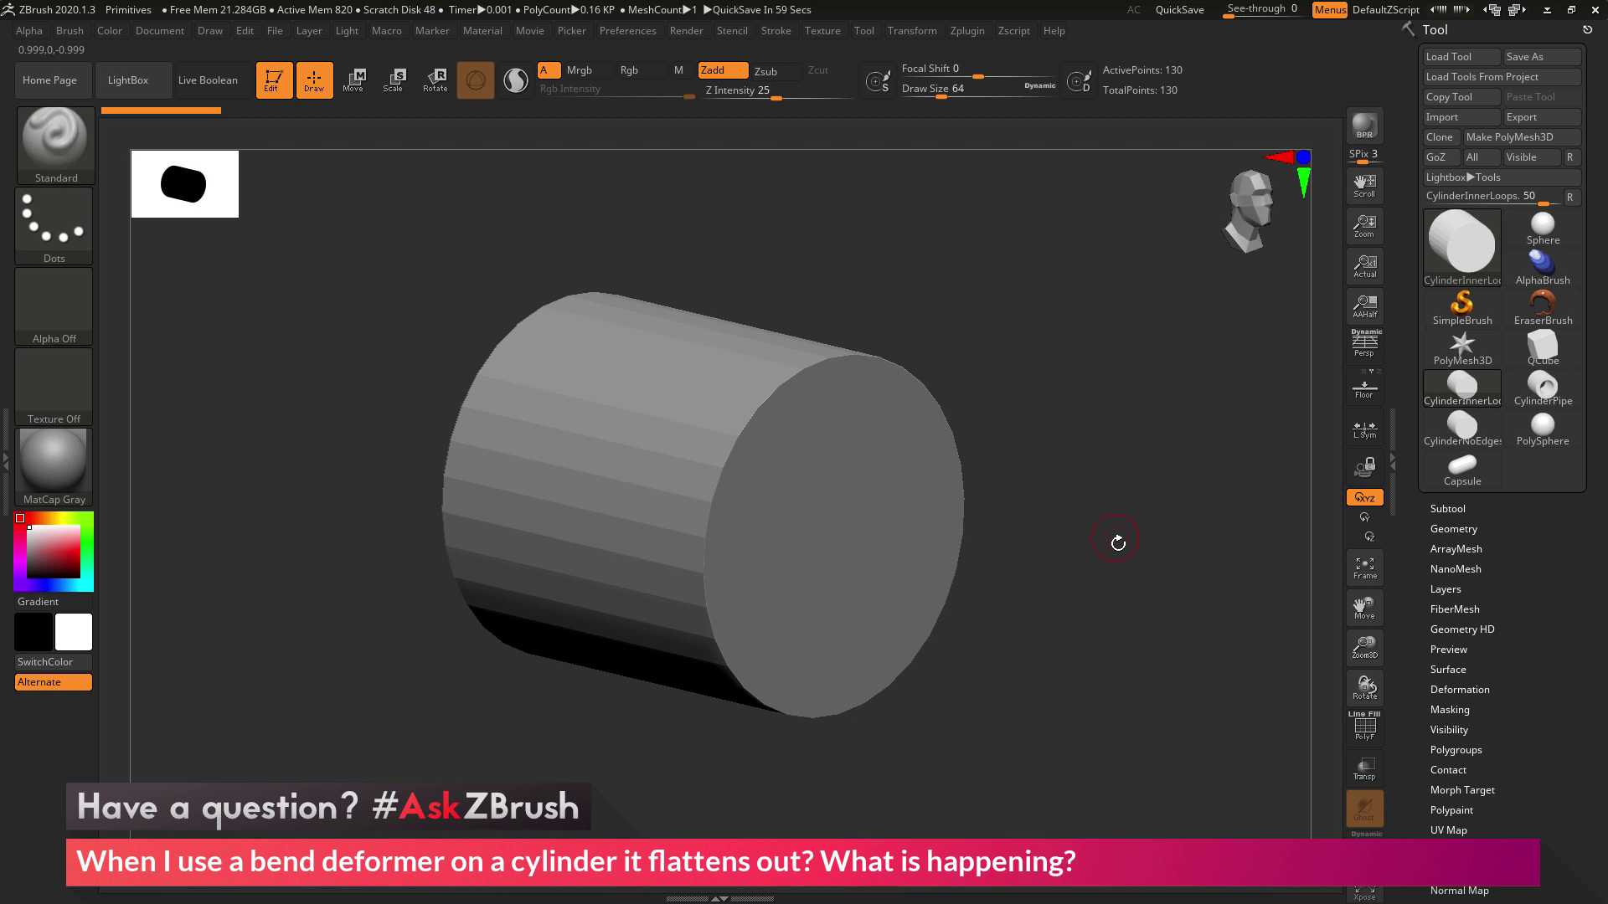
drag(1072, 558, 1112, 561)
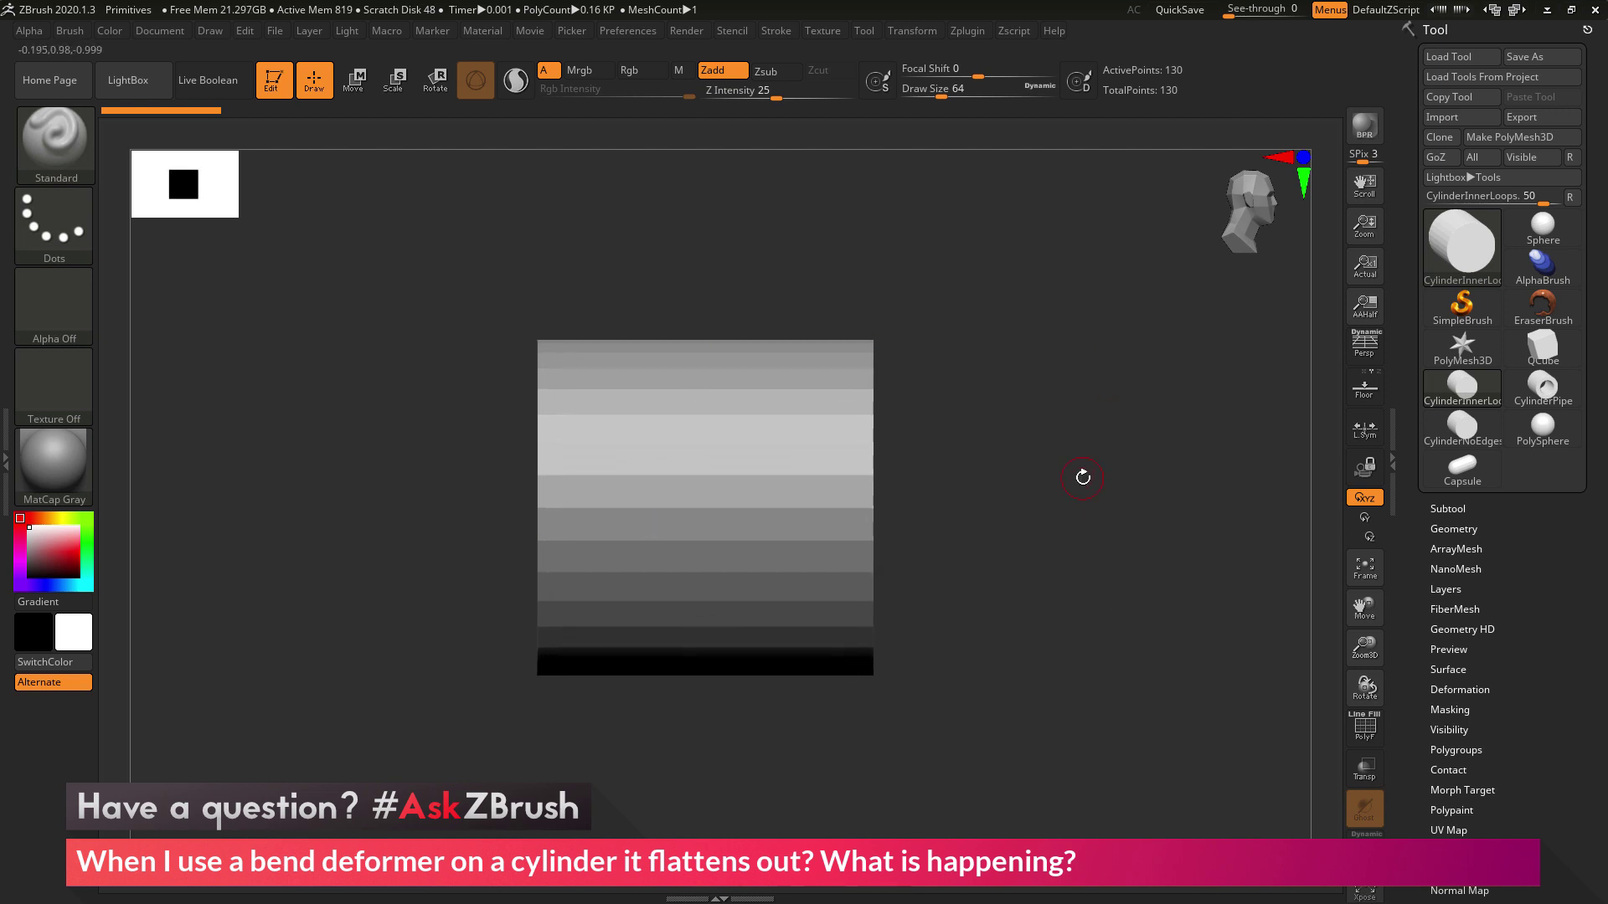
Switch to the Move gizmo and attach a Bend Arc deformer to the cylinder.
click(355, 91)
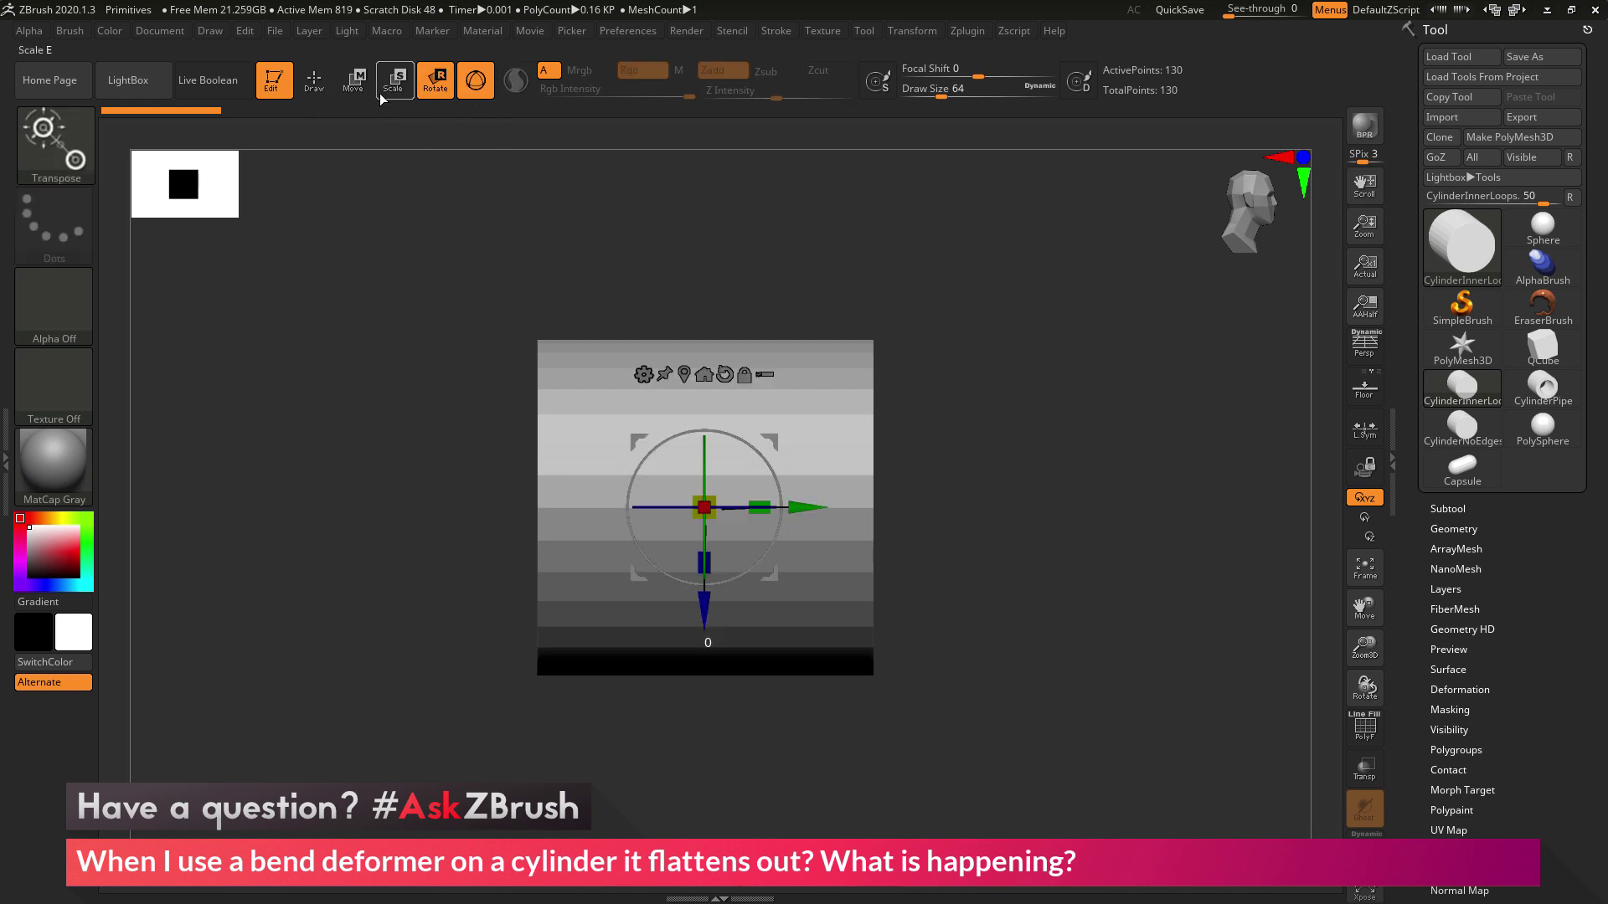
click(353, 81)
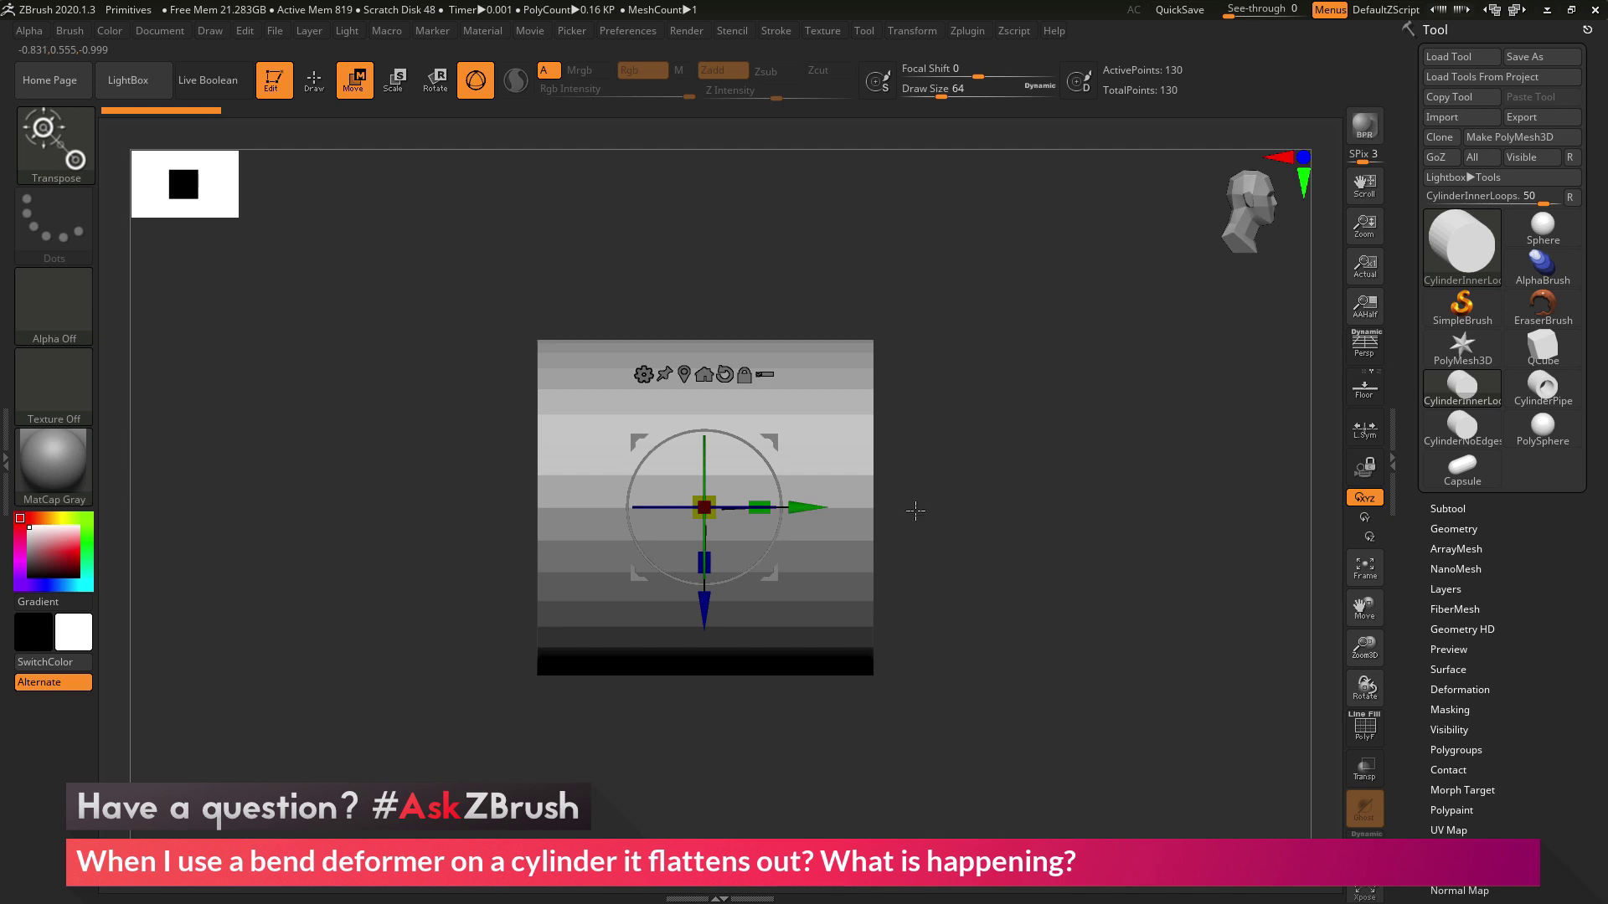
click(643, 376)
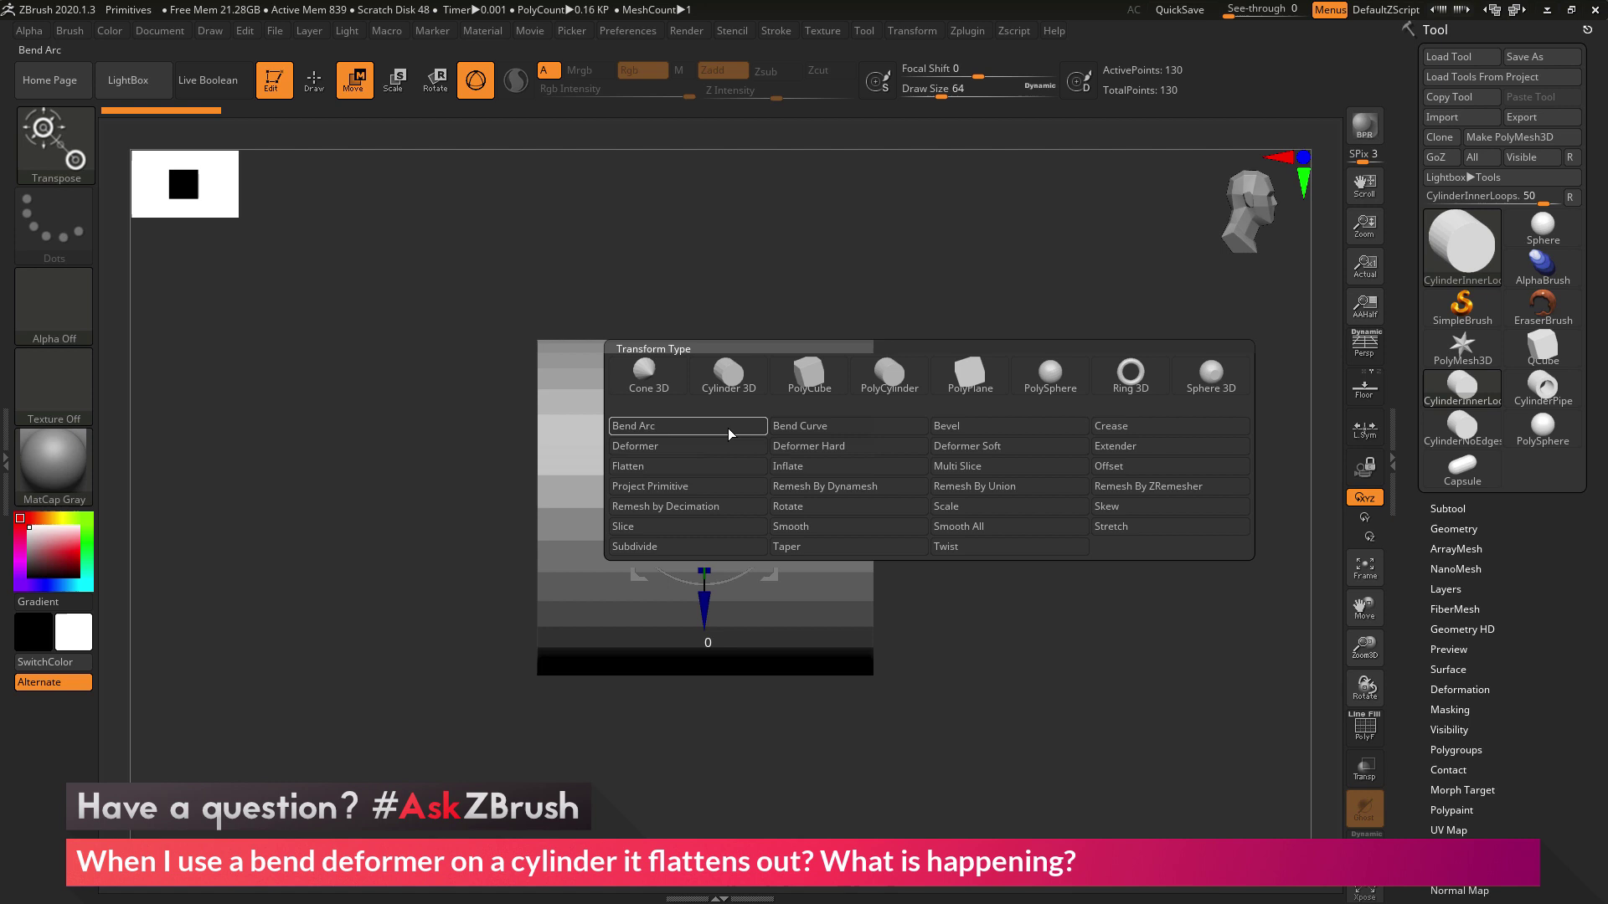
click(685, 427)
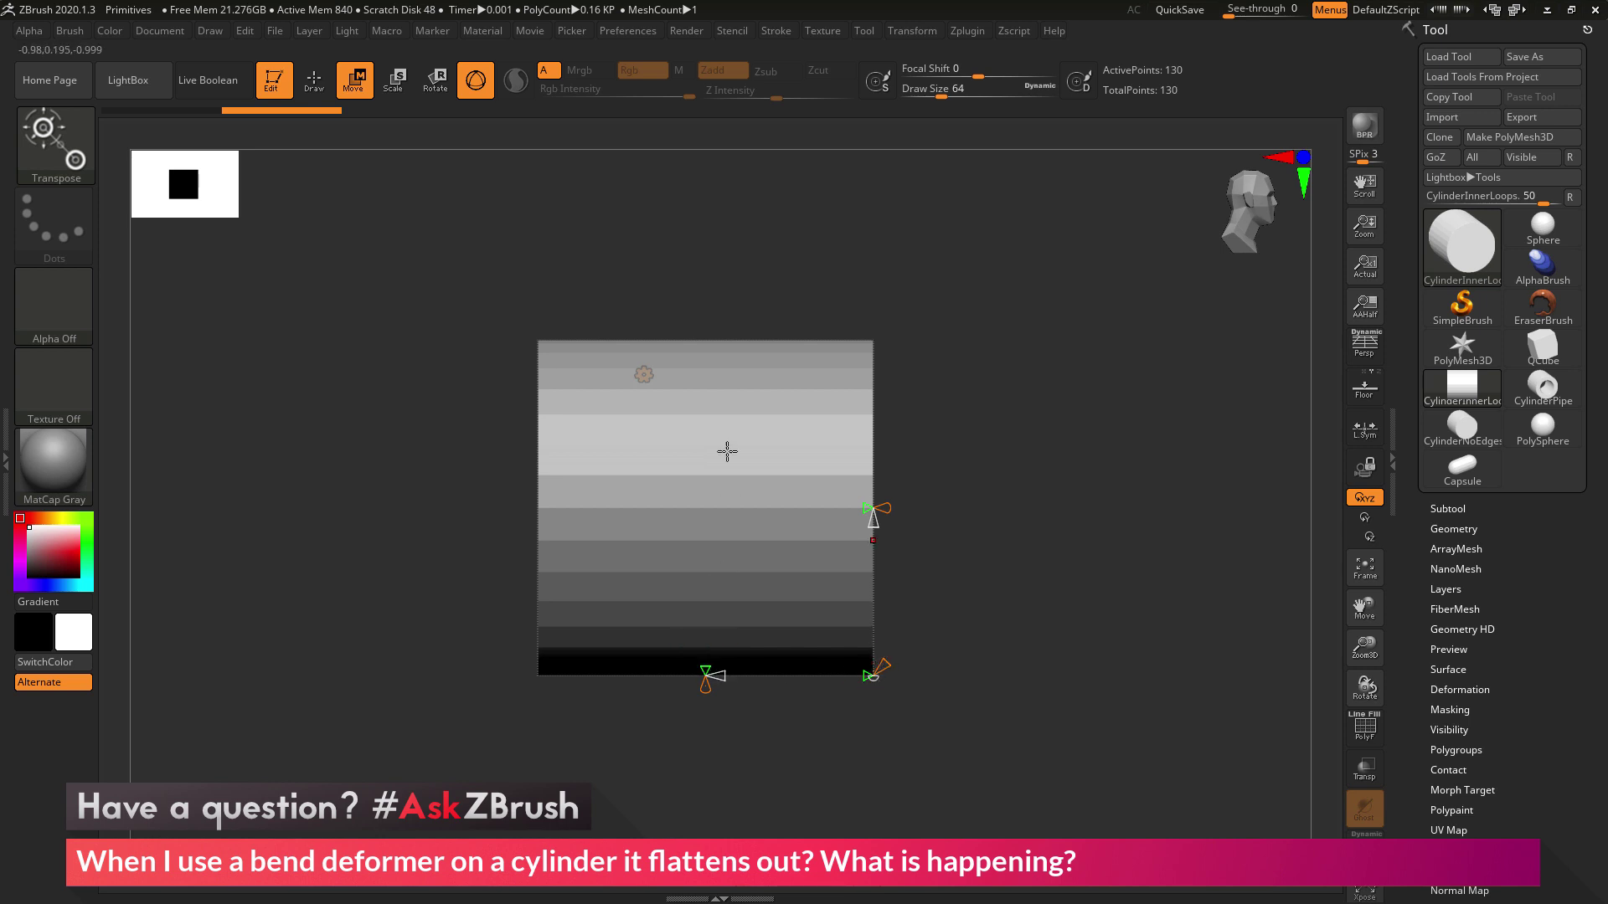
Drag the Bend Arc handle to bend the cylinder to about -74 degrees, seeing it flatten.
ctrl+right_drag(1106, 641, 714, 635)
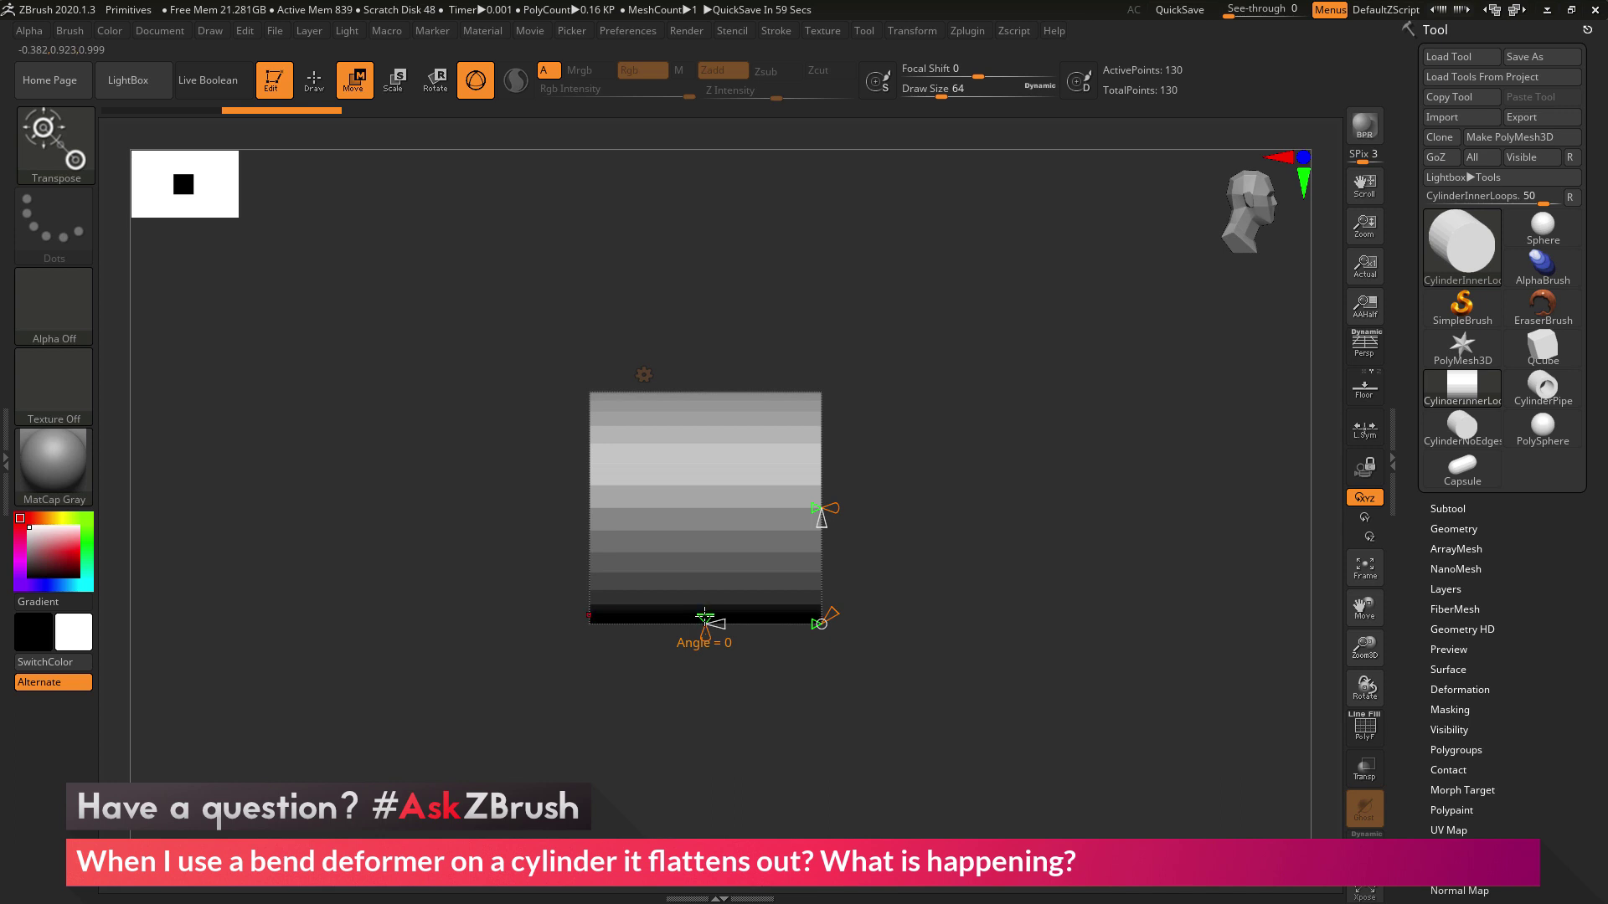
drag(705, 617, 711, 539)
drag(1048, 611, 1025, 624)
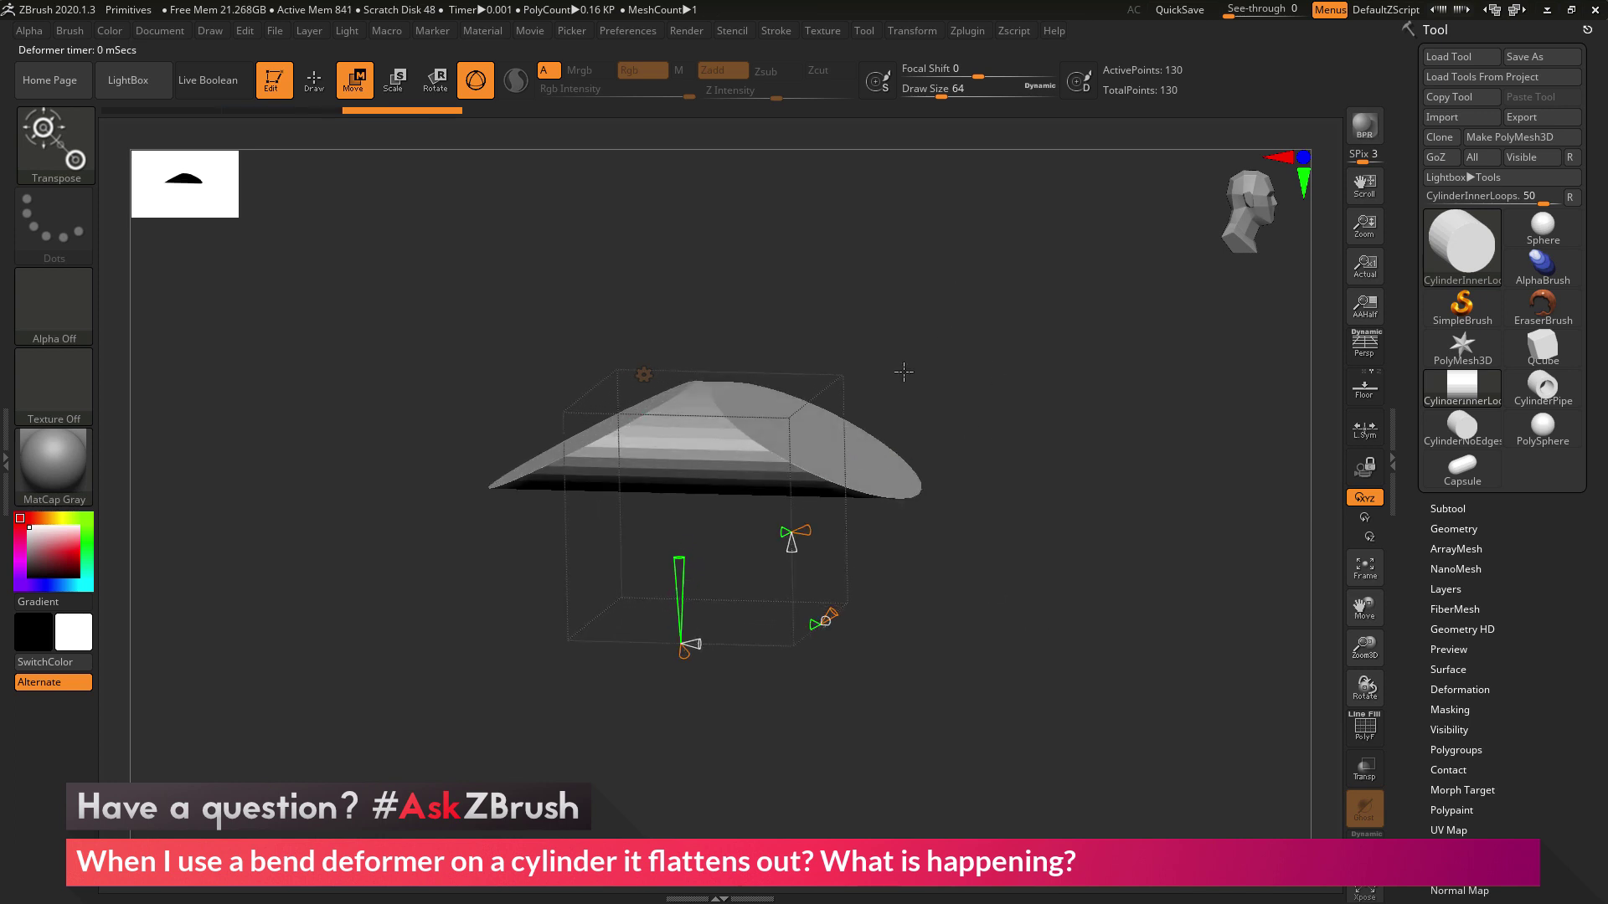
shift+drag(1146, 626, 1148, 613)
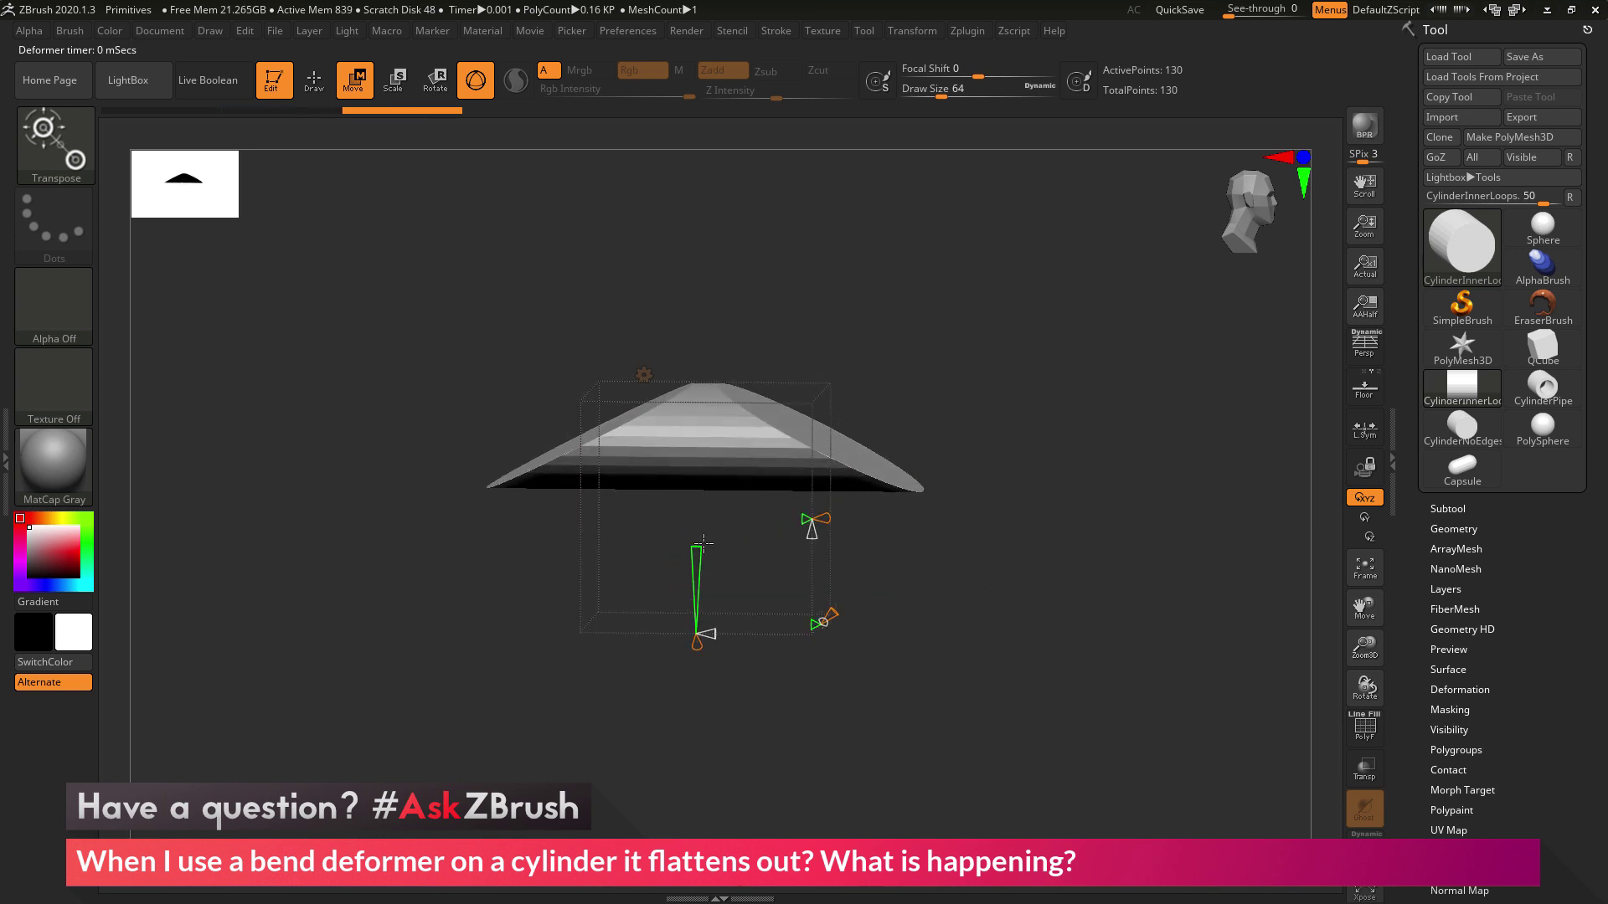
drag(703, 544, 697, 603)
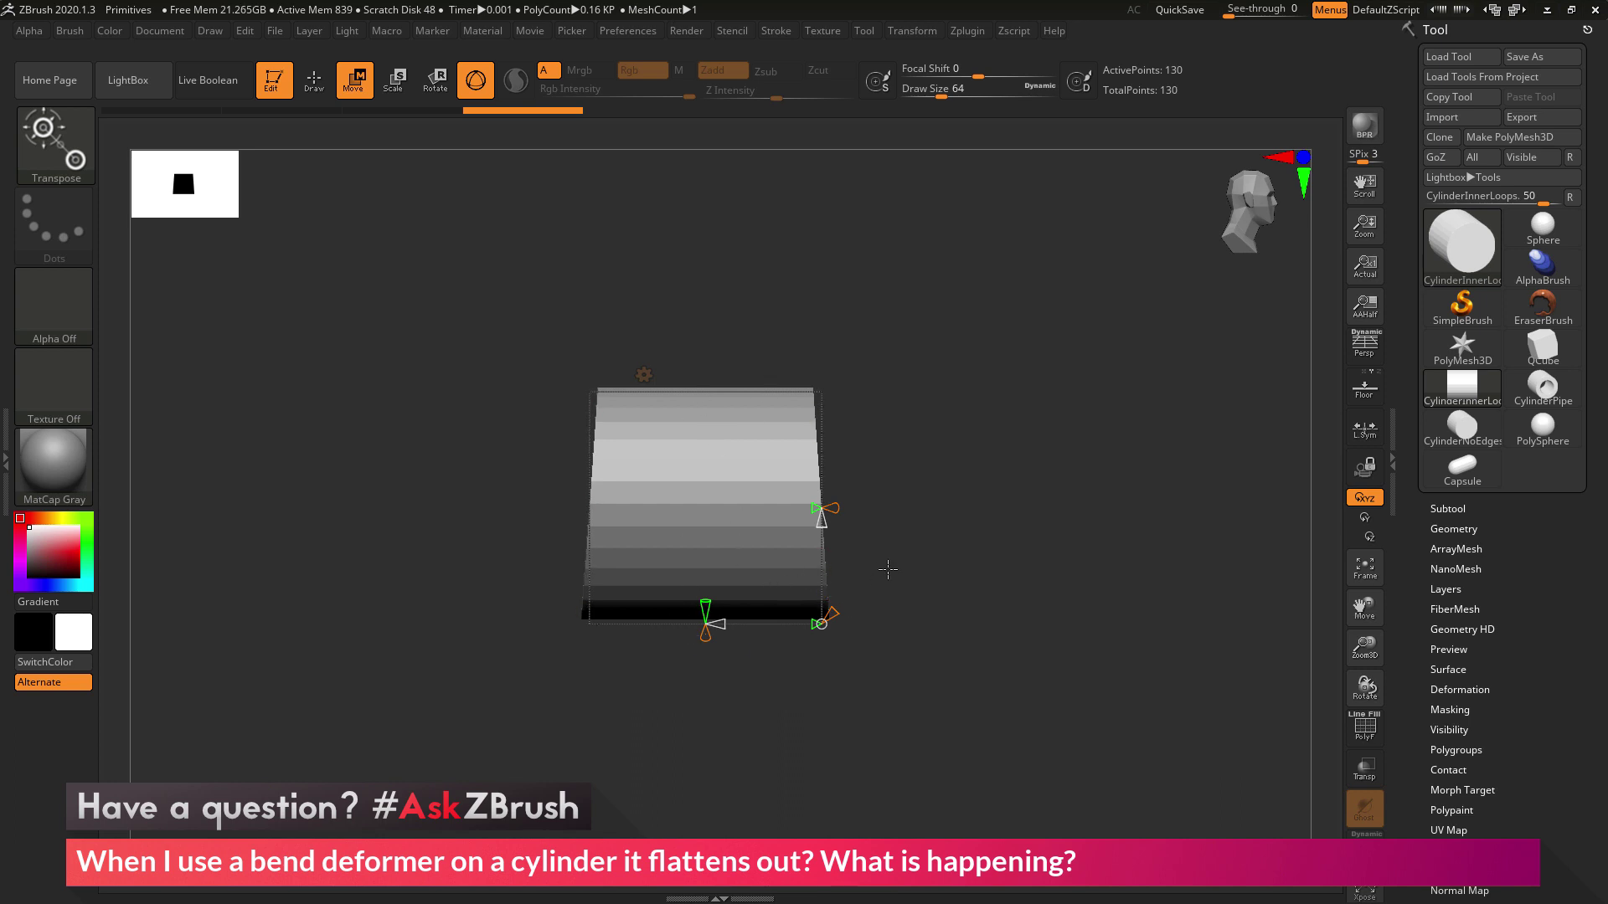
Turn on PolyF, inspect the mesh, and re-bend the cylinder to about 73 degrees.
click(1373, 739)
drag(1068, 412, 1072, 511)
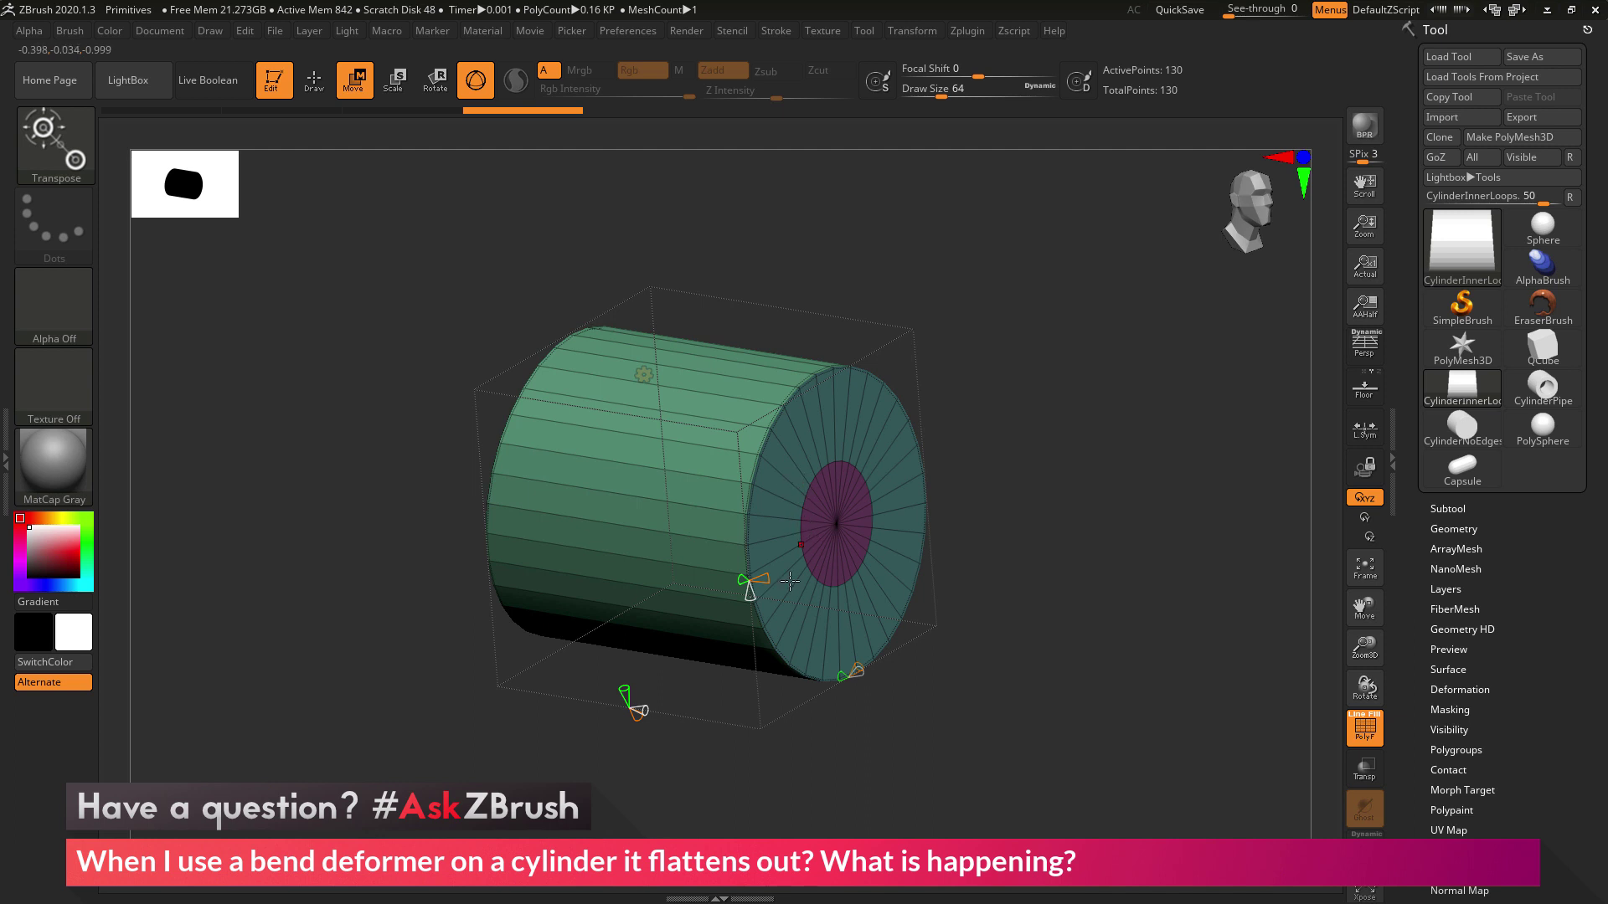
drag(444, 473, 498, 473)
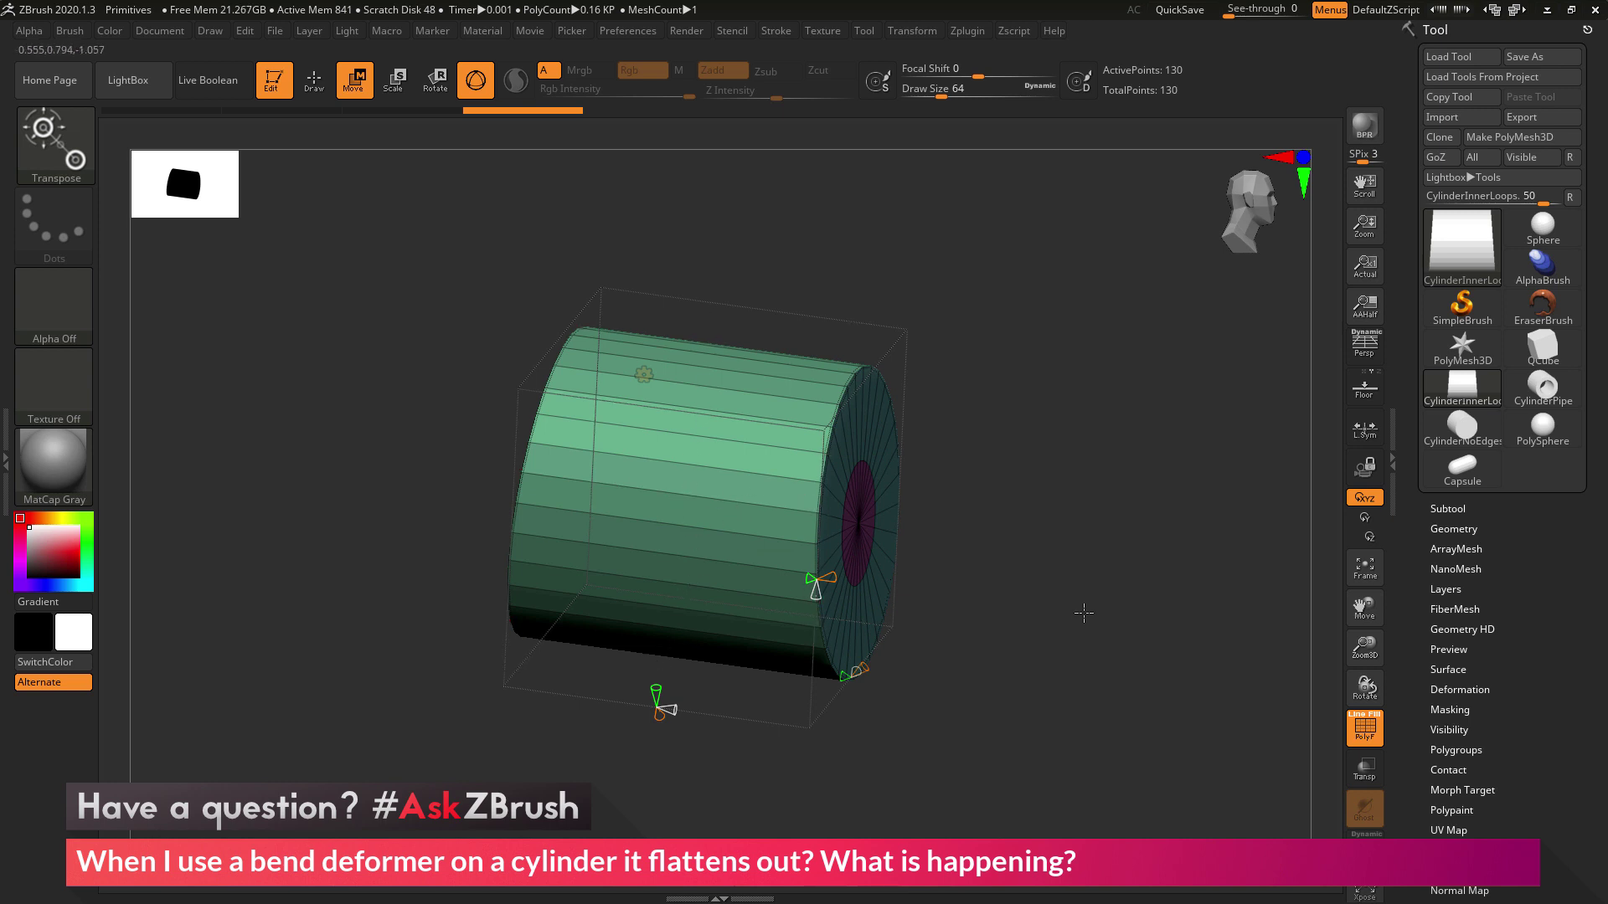
shift+drag(709, 389, 721, 553)
Undo back to the straight cylinder without the deformer and leave transform mode.
key(ctrl+z)
key(ctrl+z)
key(ctrl+z)
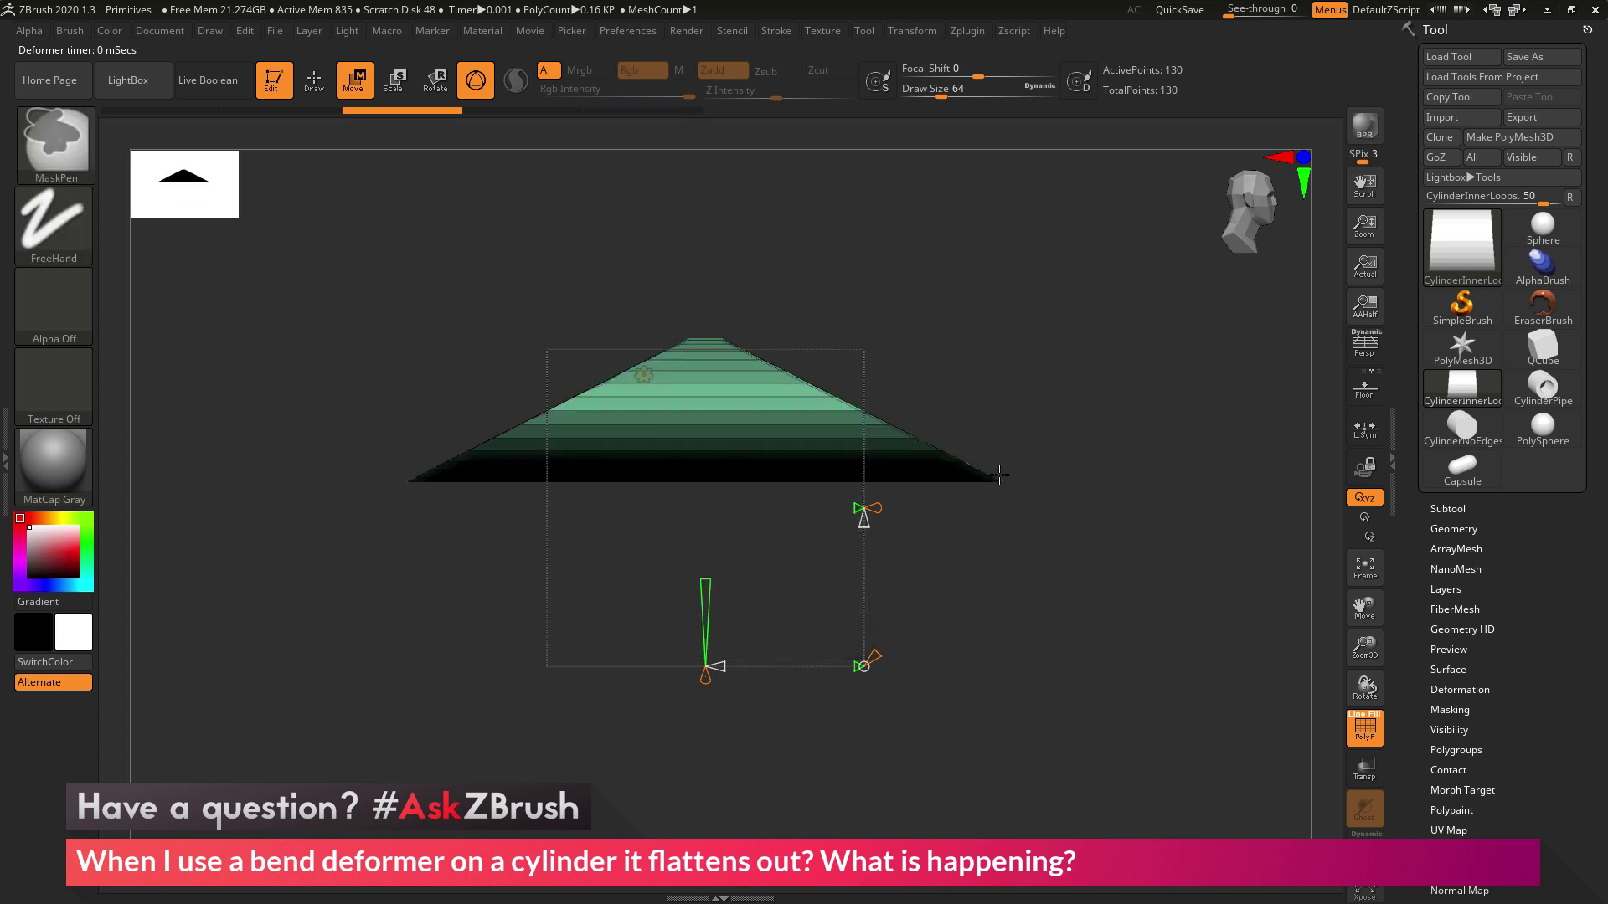
key(ctrl+z)
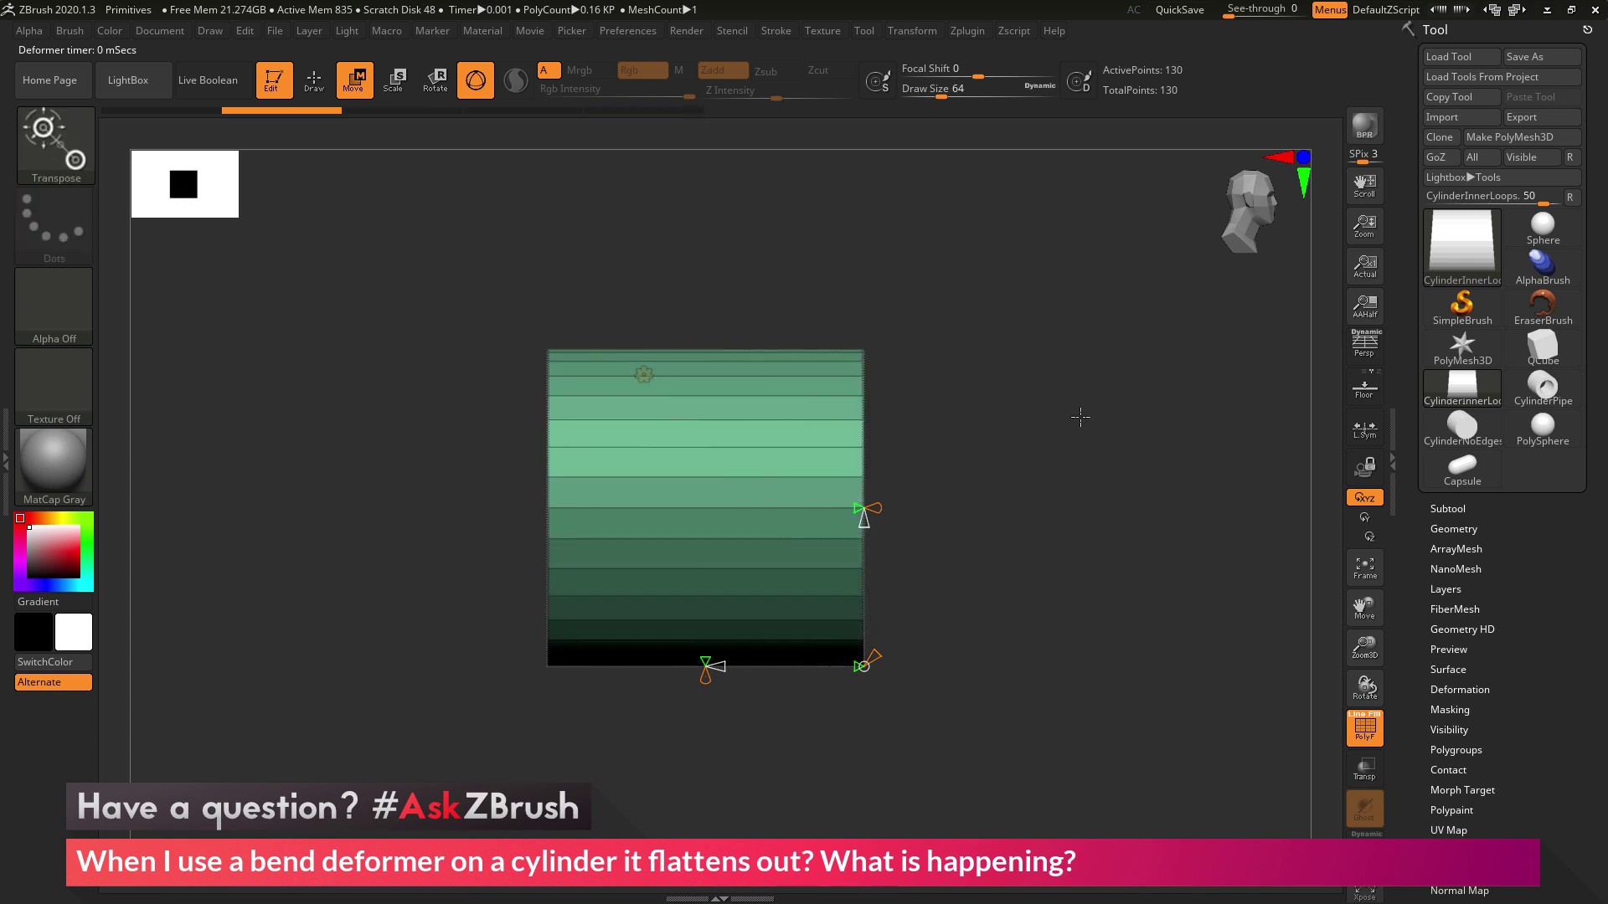
key(ctrl+z)
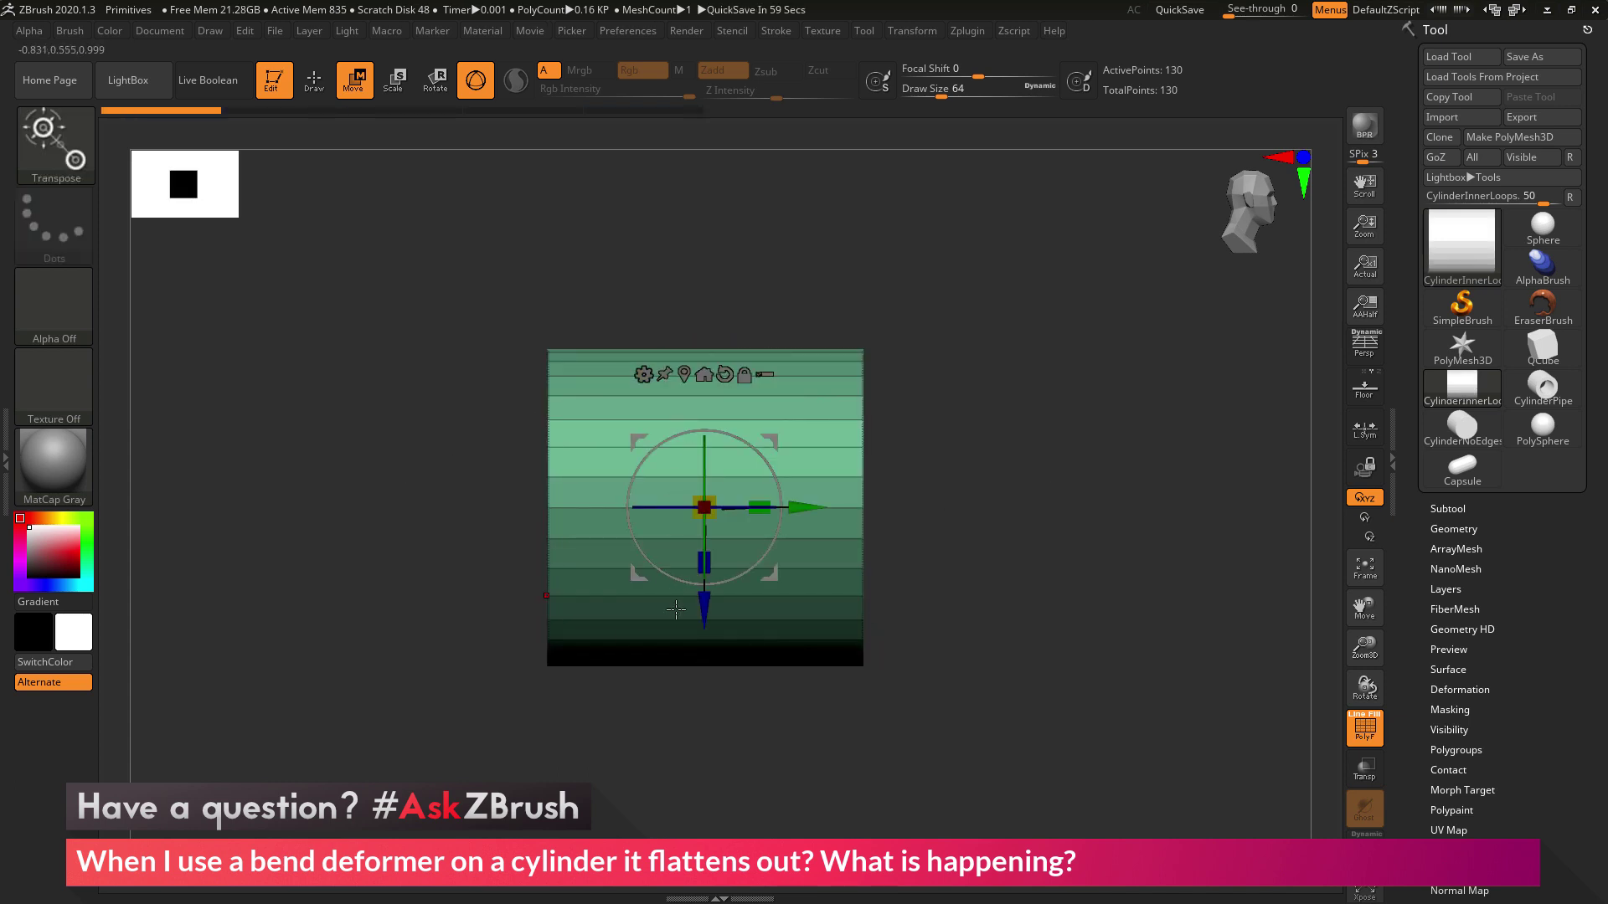
click(320, 88)
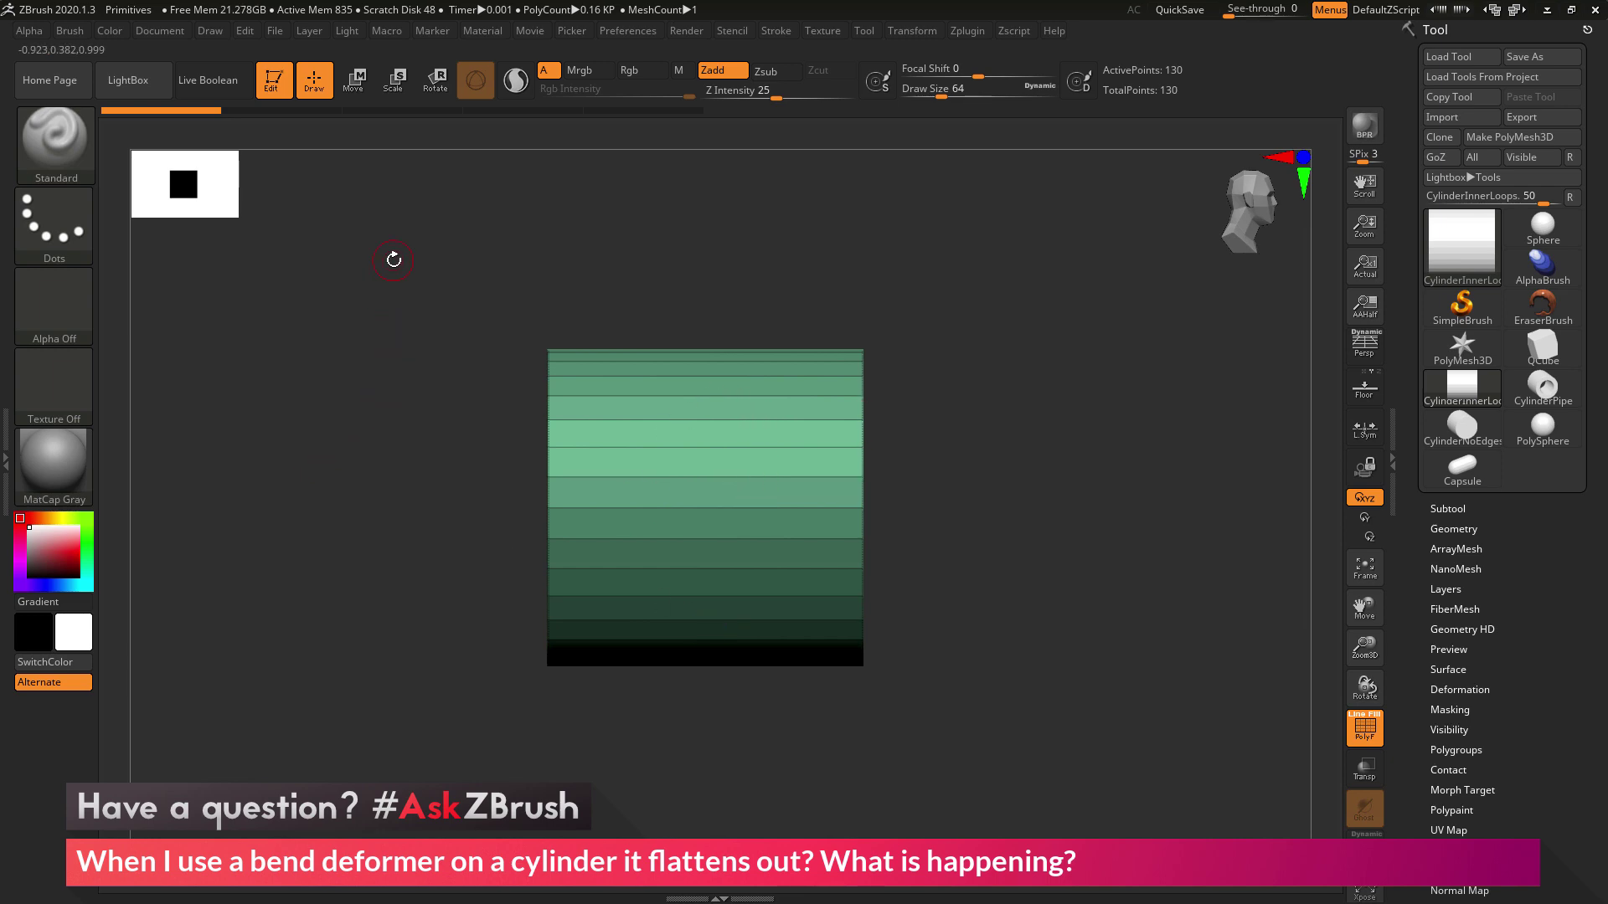
Pick the ZModeler brush from the brush palette filtered by Z.
key(b)
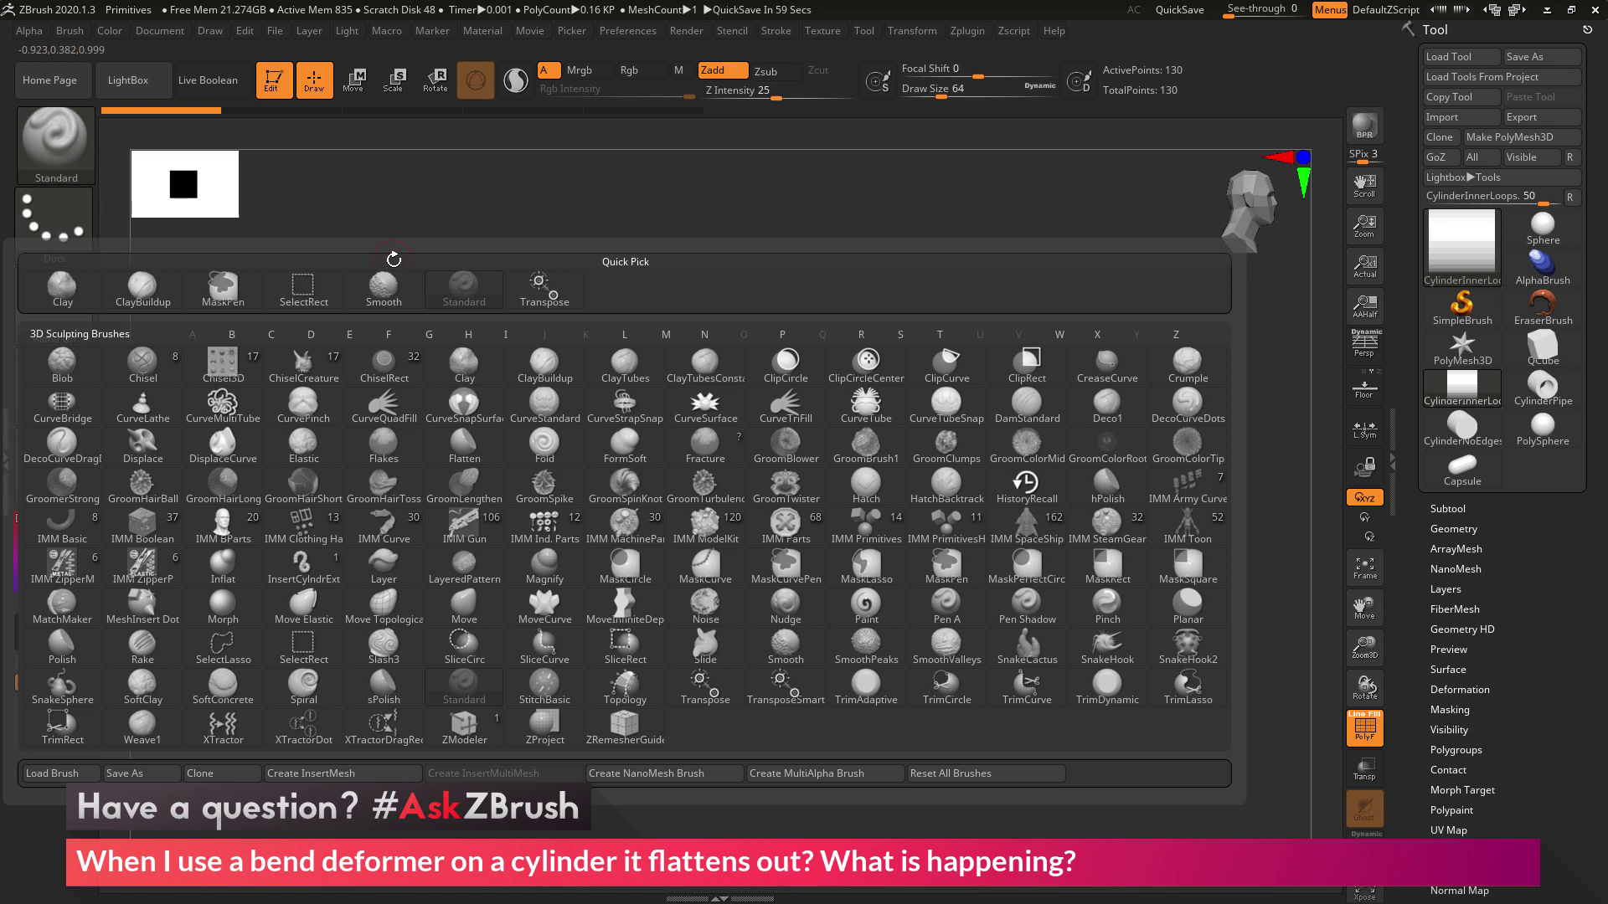
key(z)
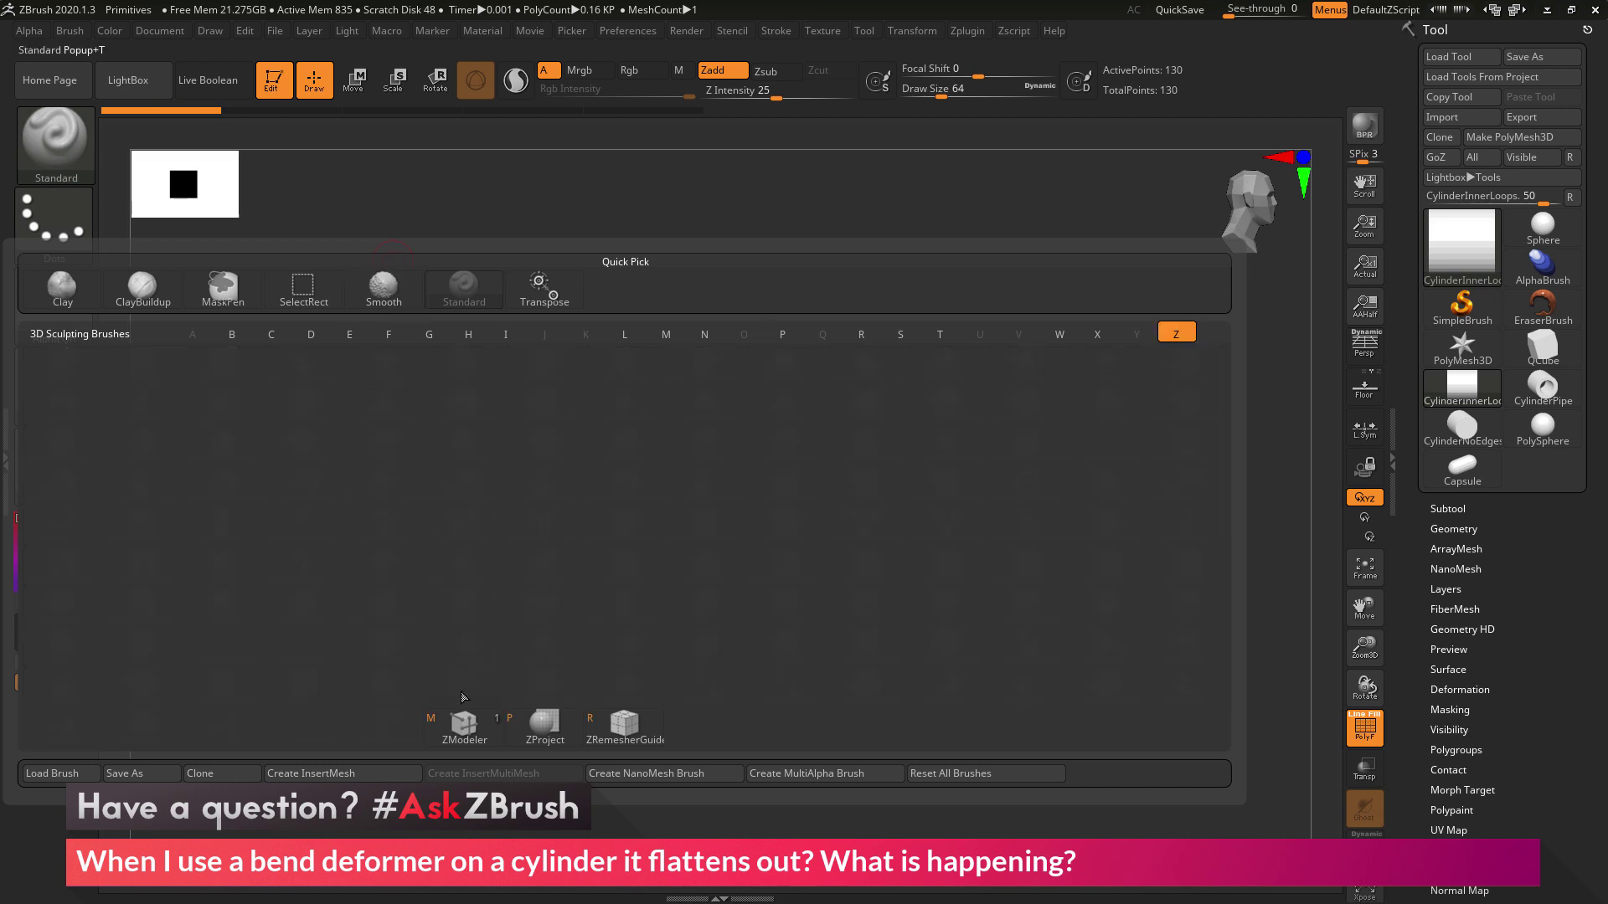
click(466, 725)
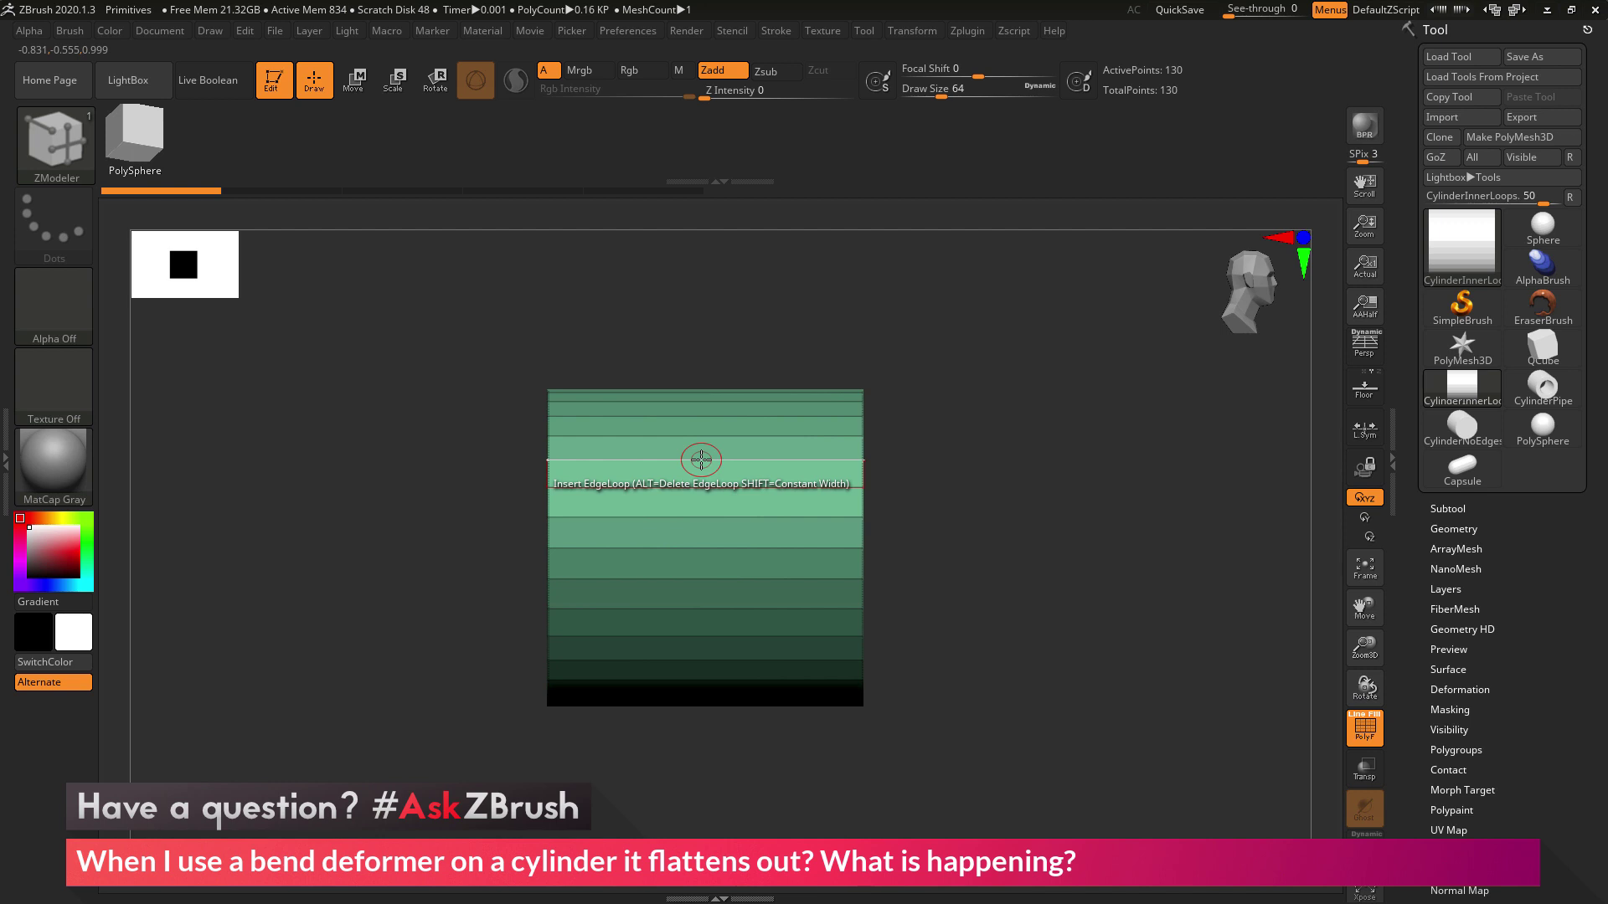
Set ZModeler's edge Insert to Multiple EdgeLoops and drag across the cylinder to add loops.
key(space)
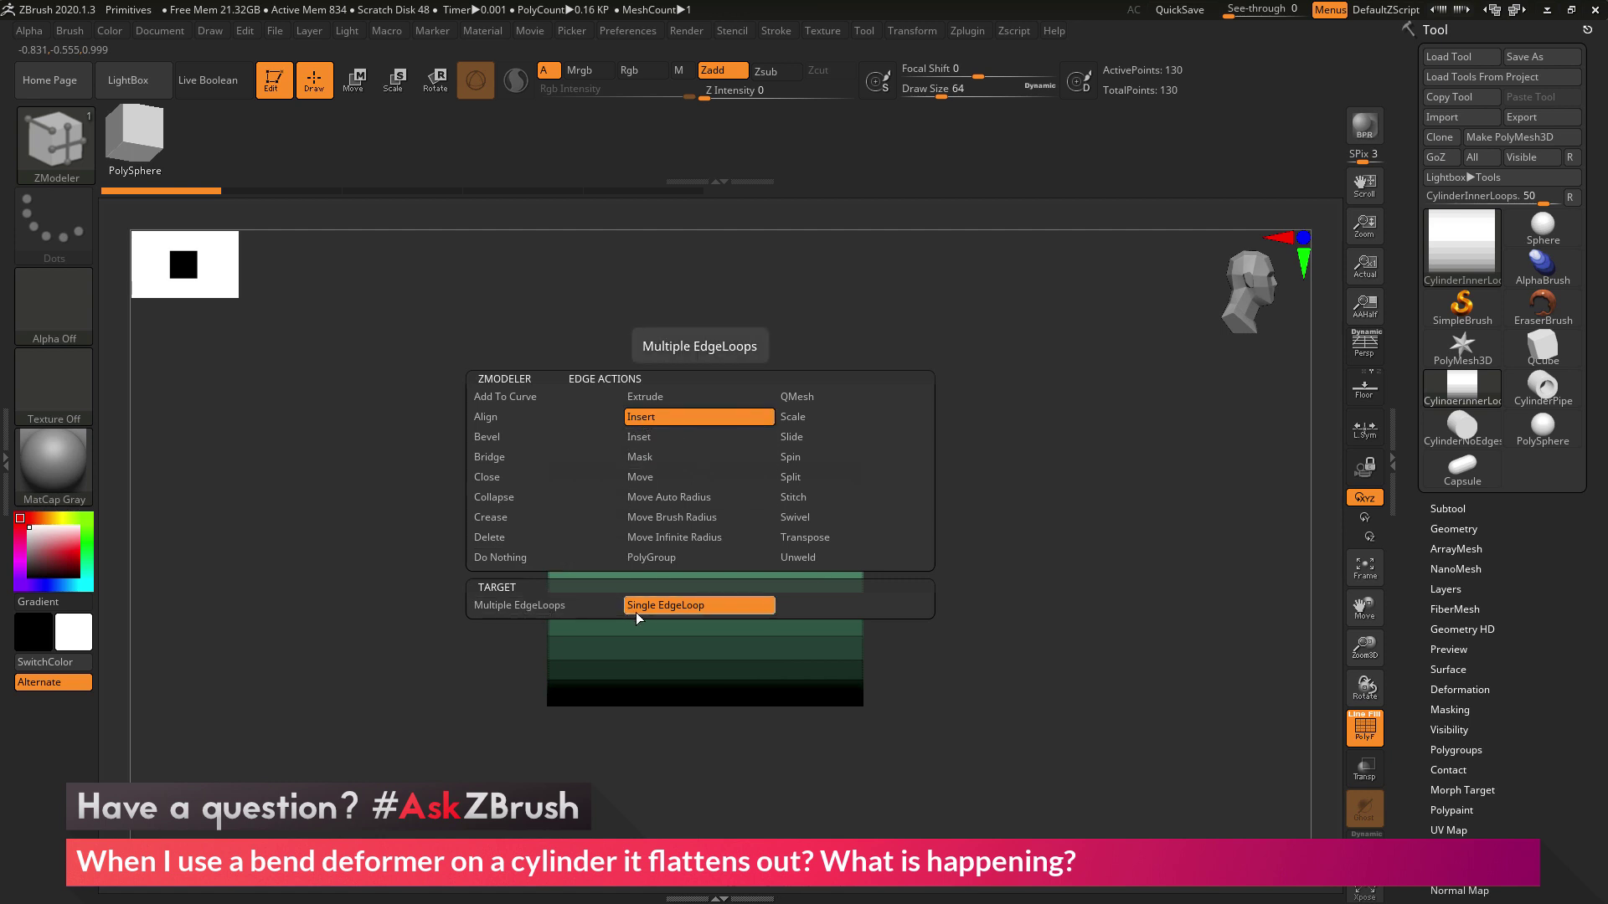
click(551, 609)
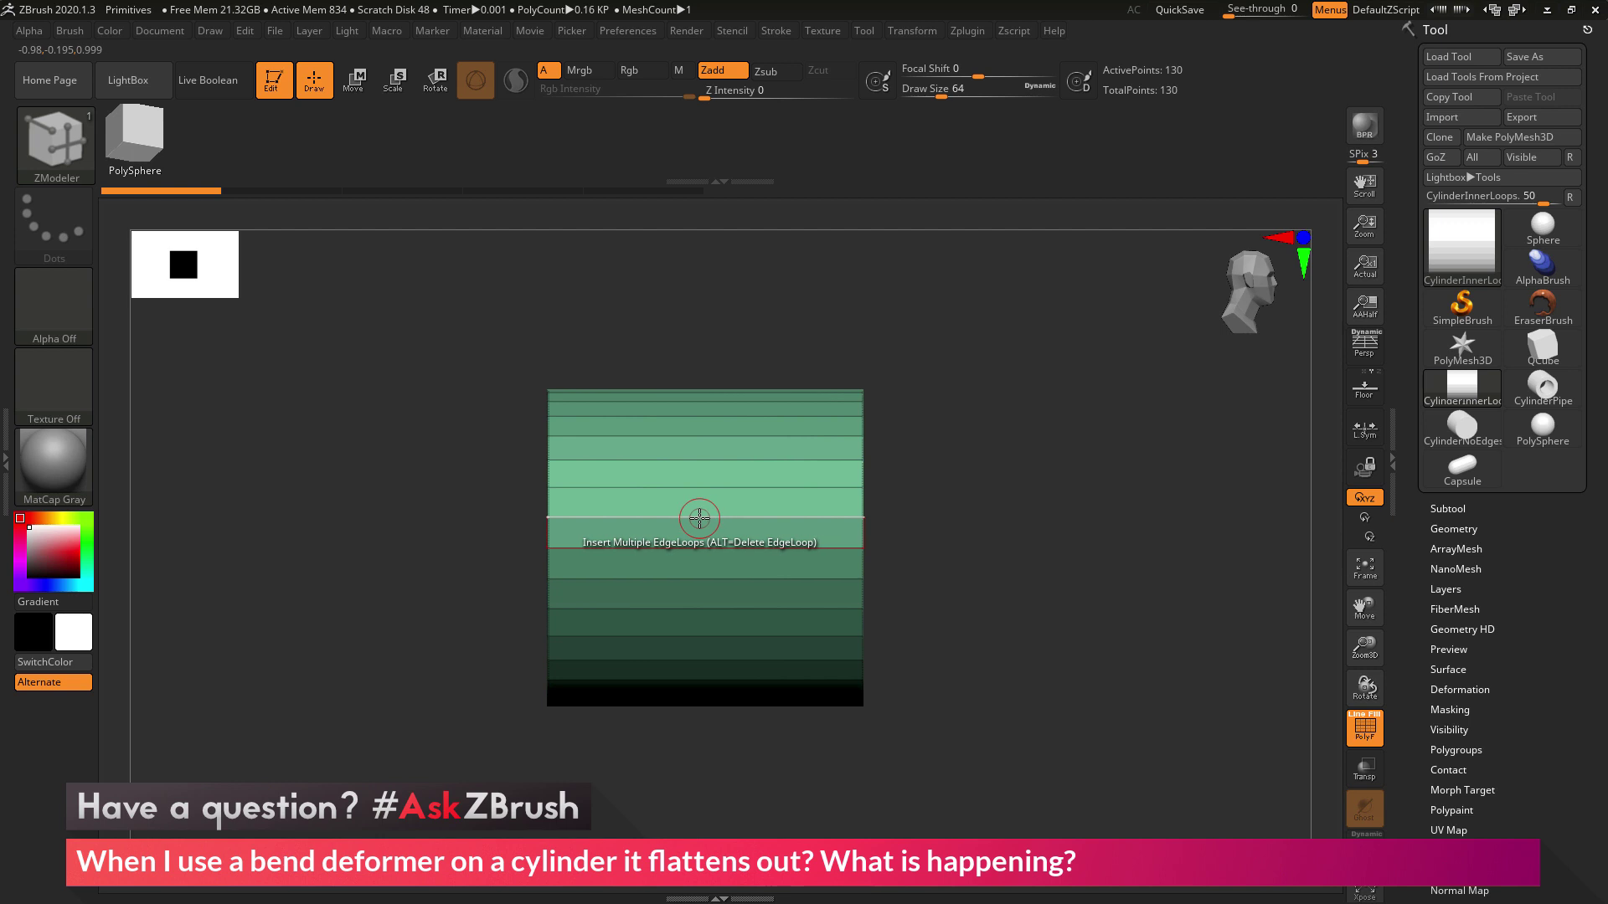
drag(701, 519, 700, 638)
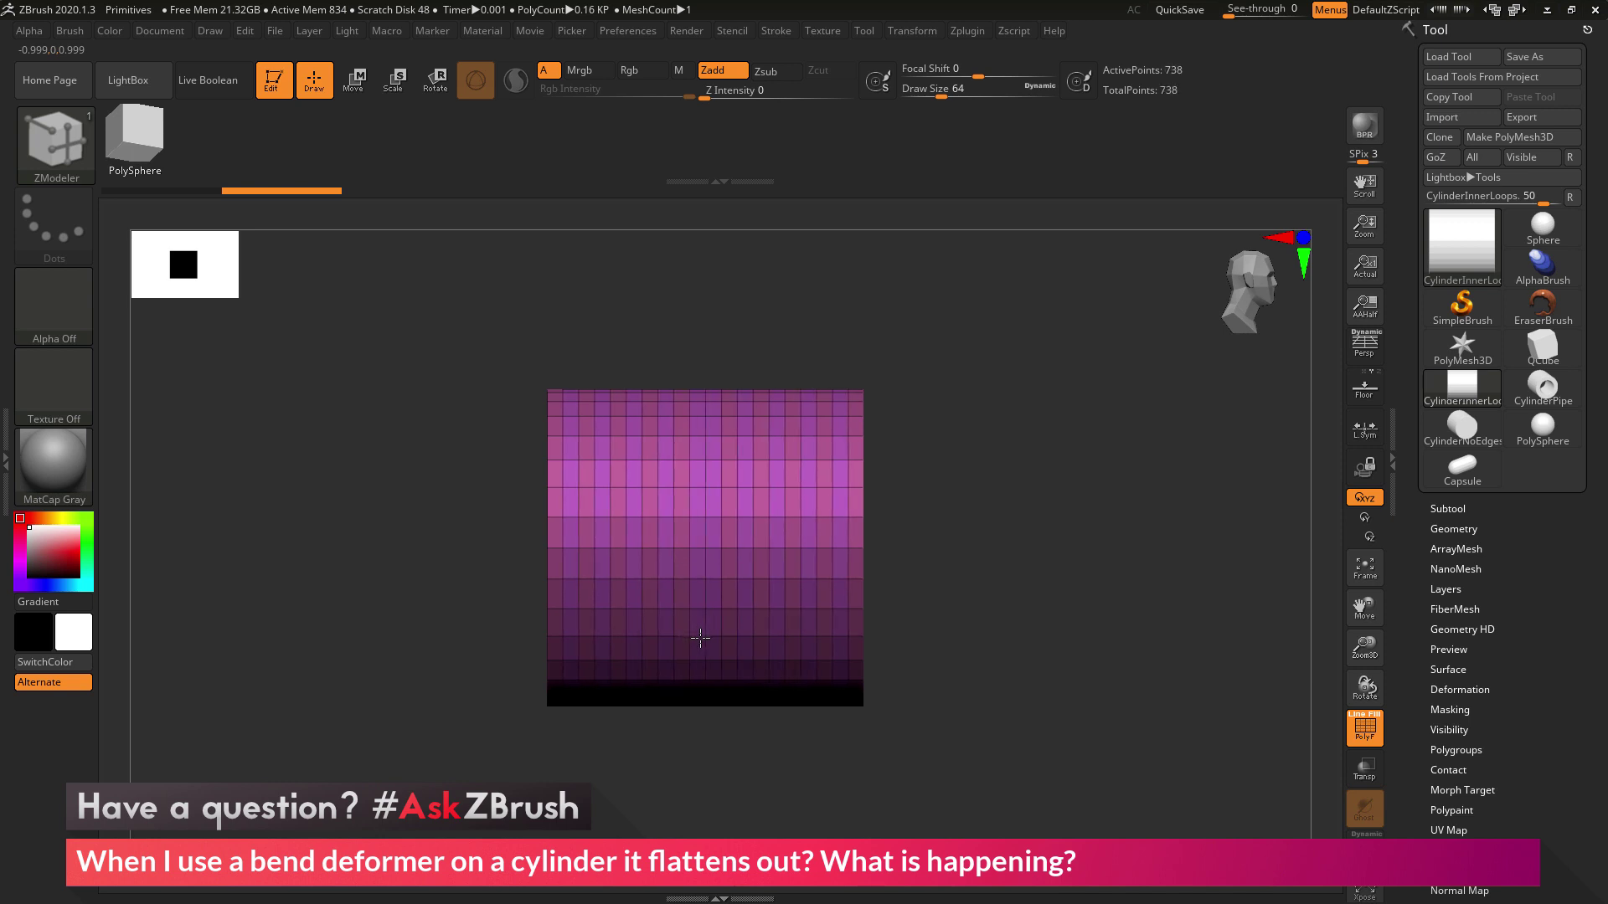
Add and respace more vertical edge loops, then return to the front view.
drag(700, 639, 700, 638)
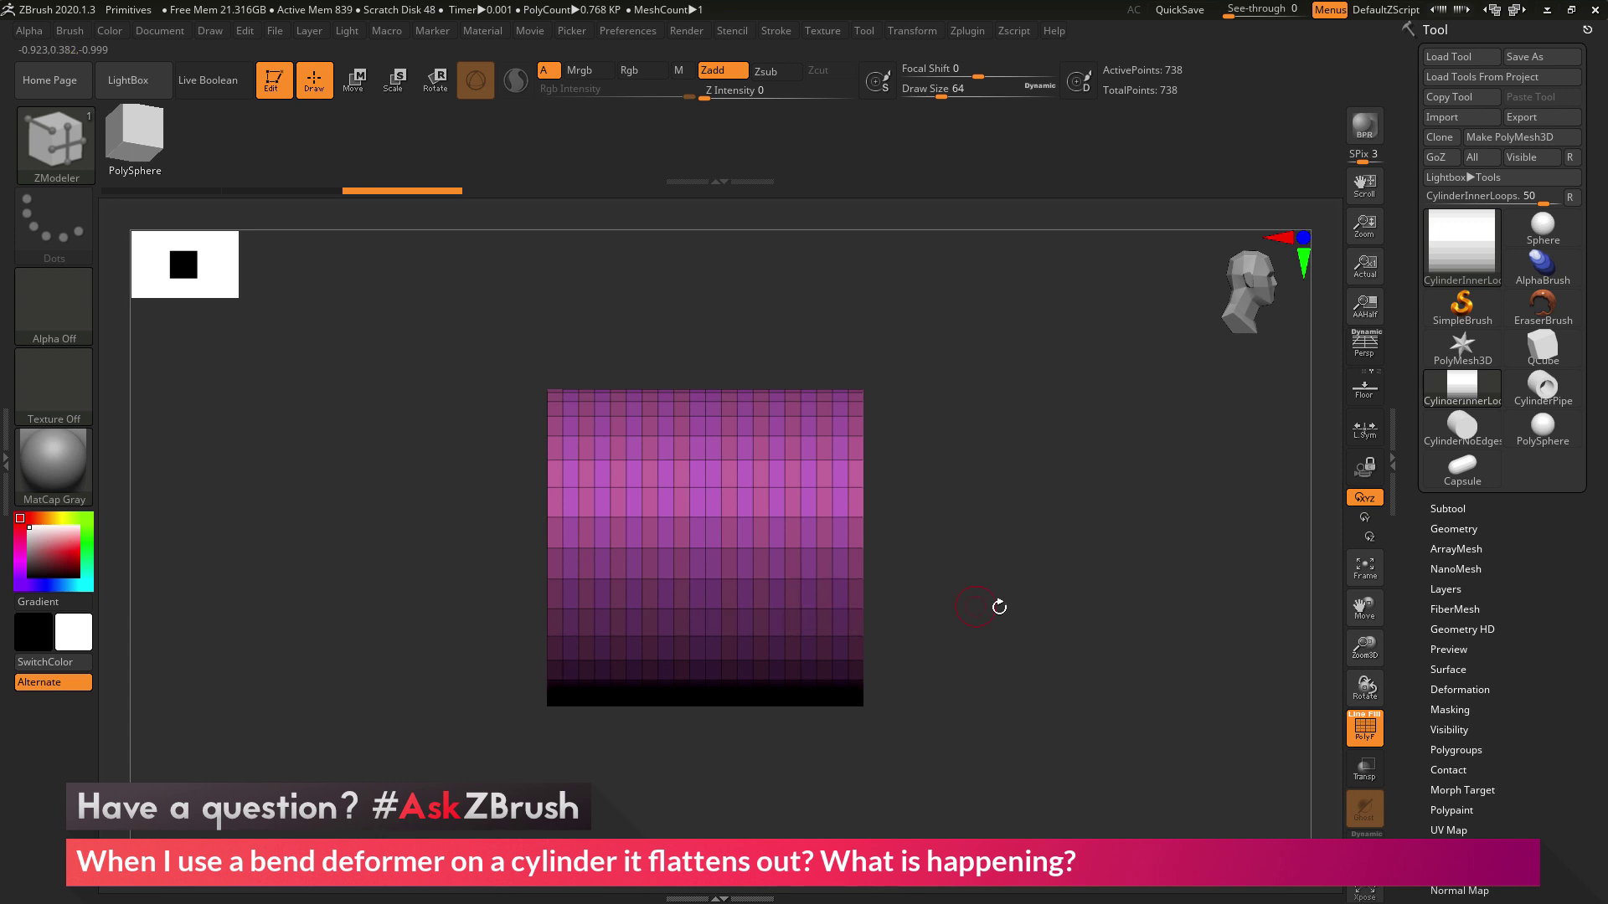
drag(1049, 609, 1059, 638)
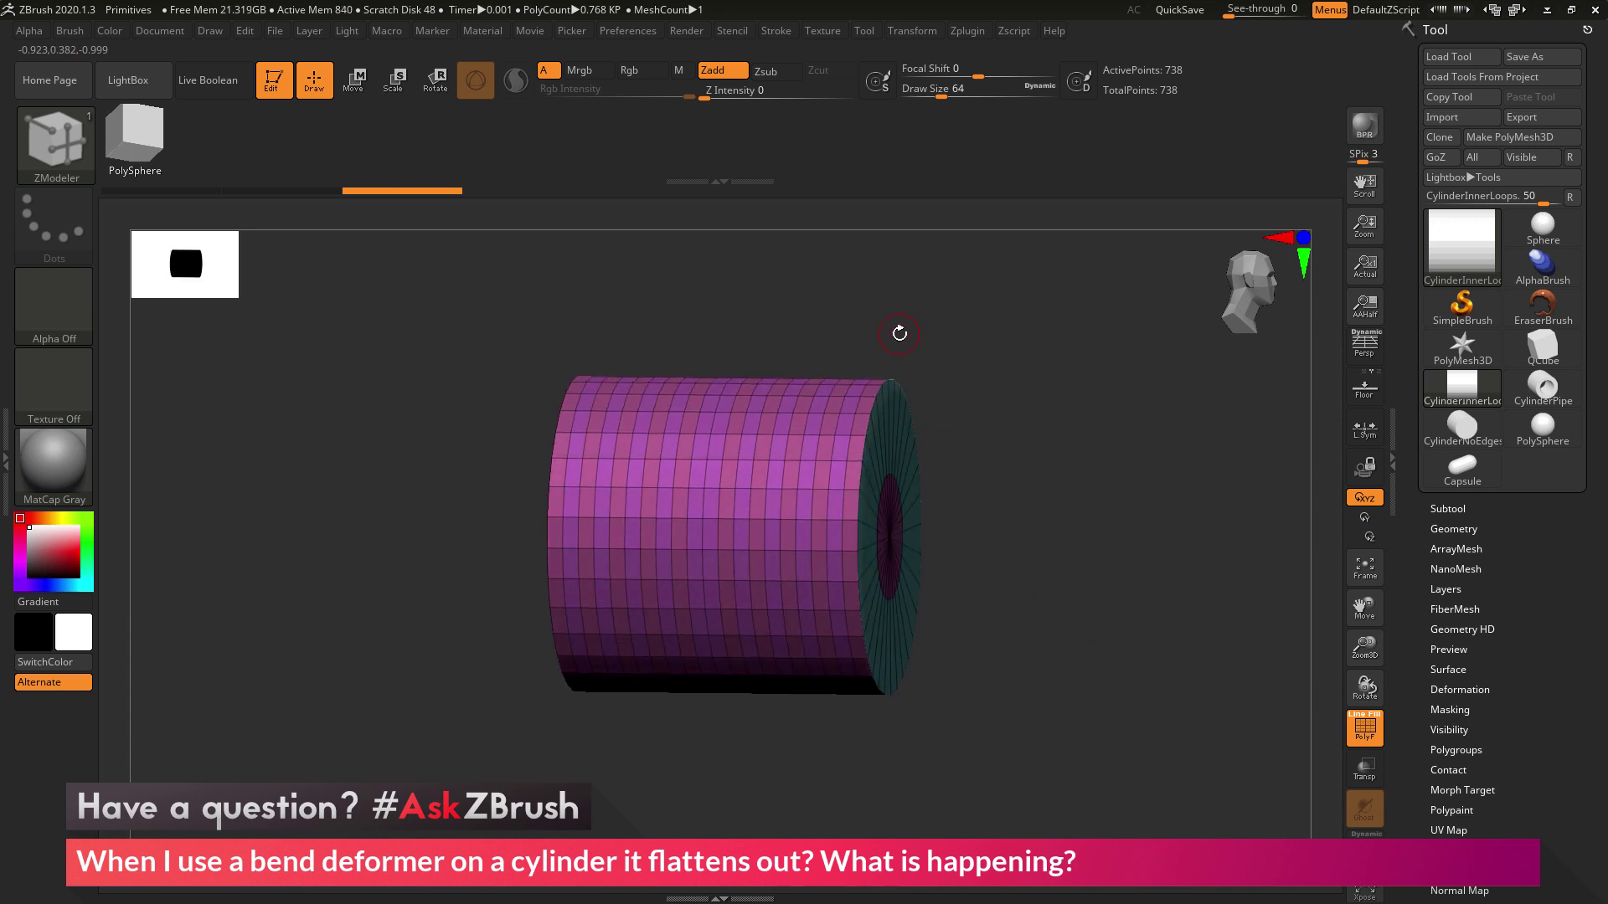
shift+drag(899, 333, 872, 316)
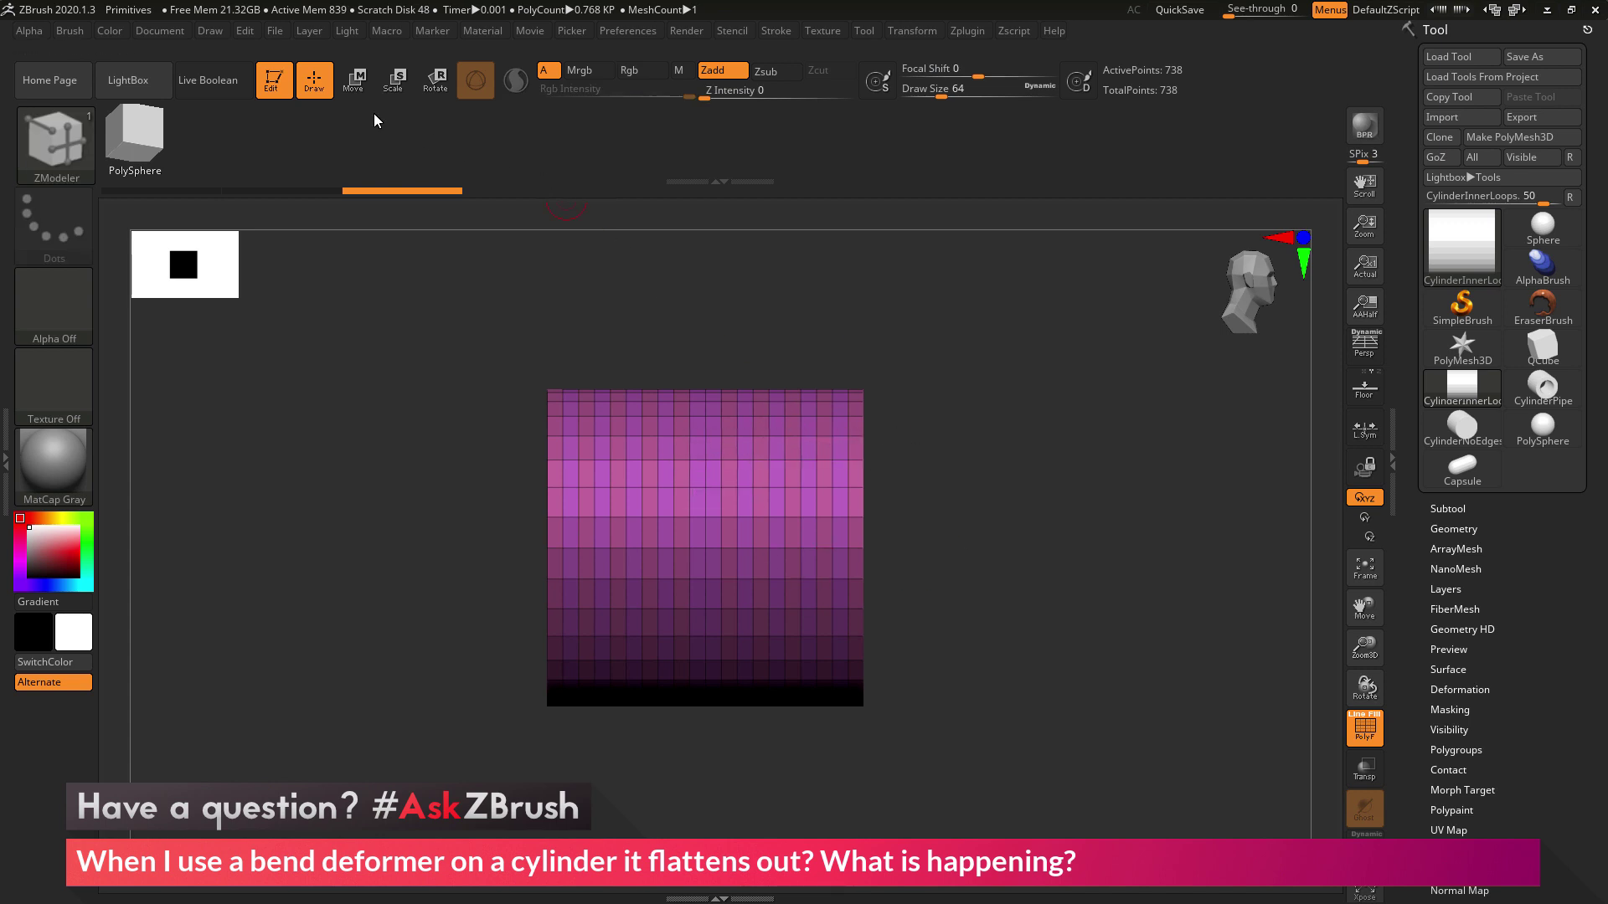
Attach a Bend Arc deformer to the densely looped cylinder through the gizmo.
click(353, 80)
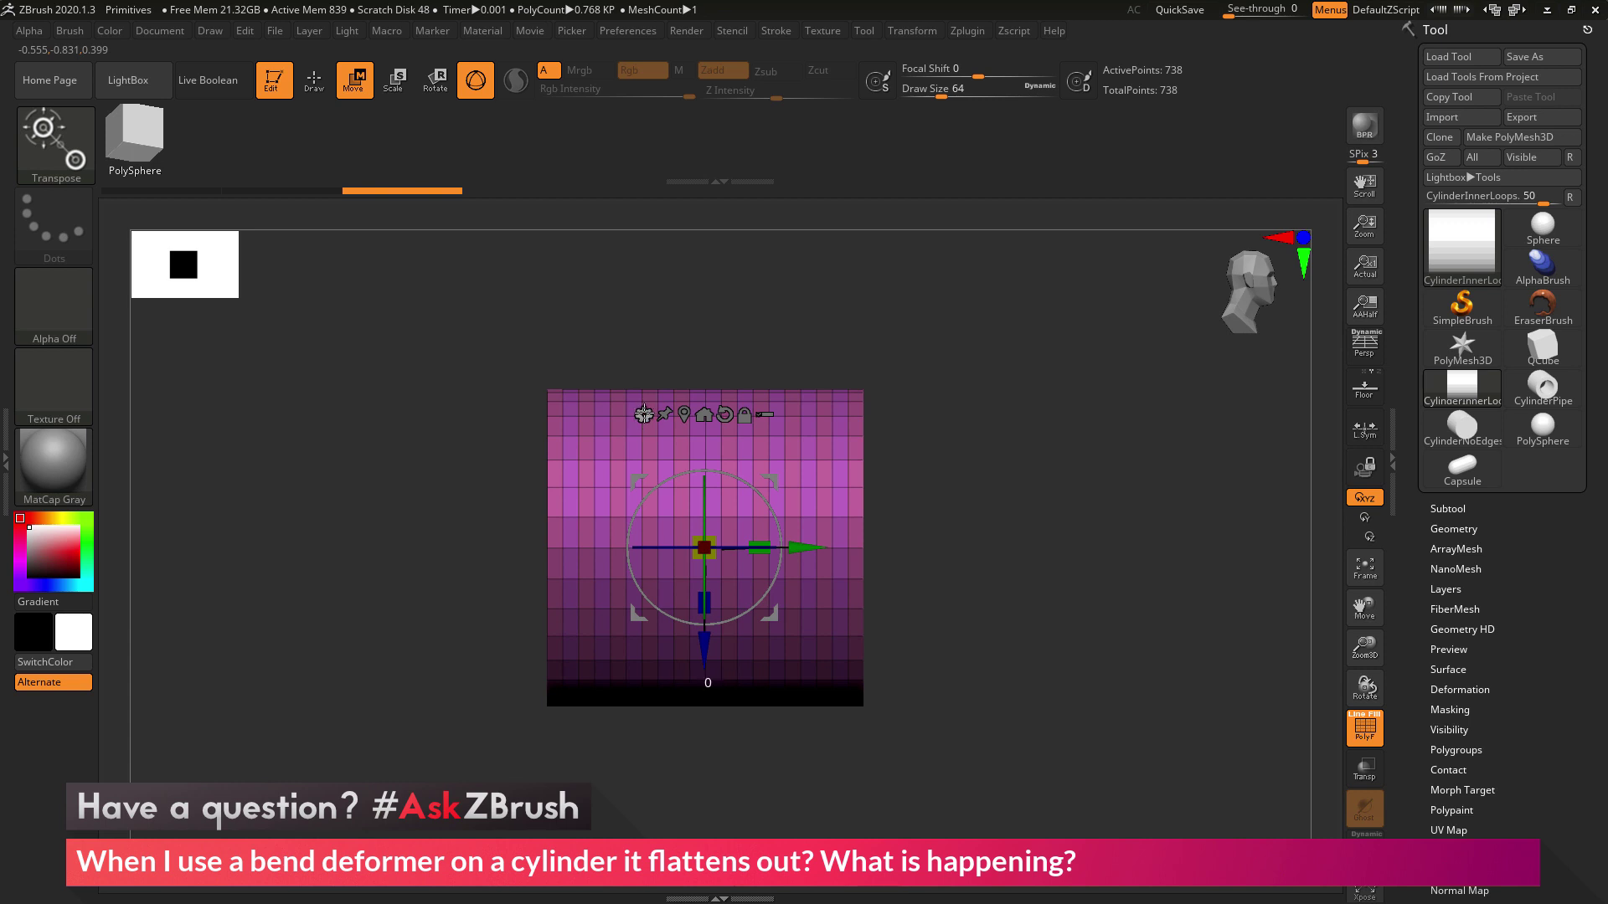
click(643, 414)
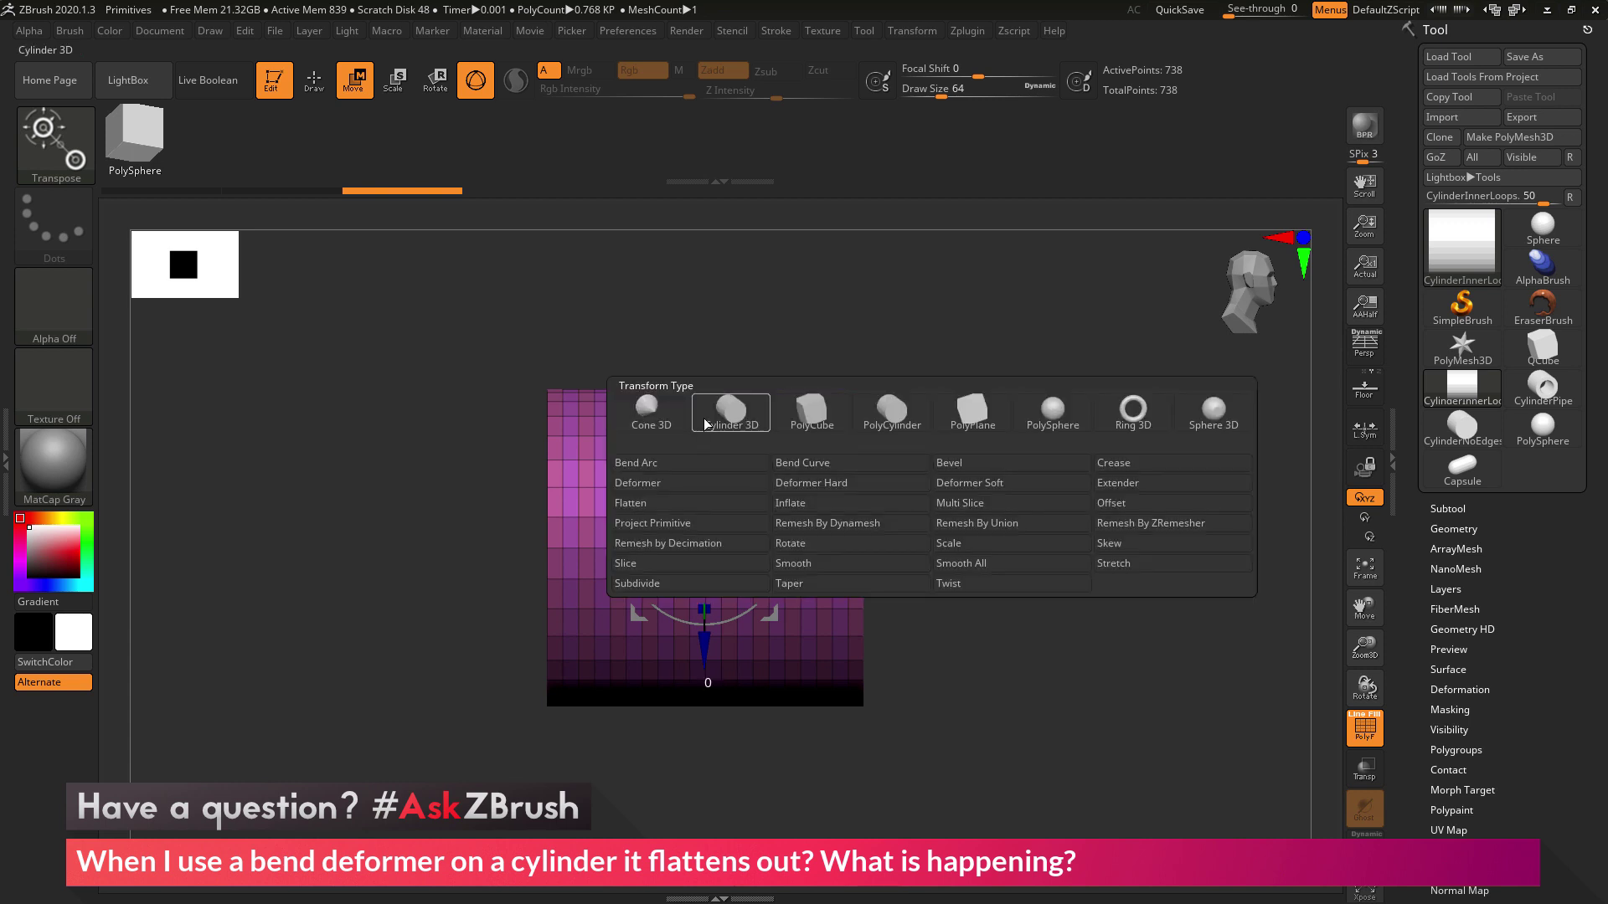
click(682, 466)
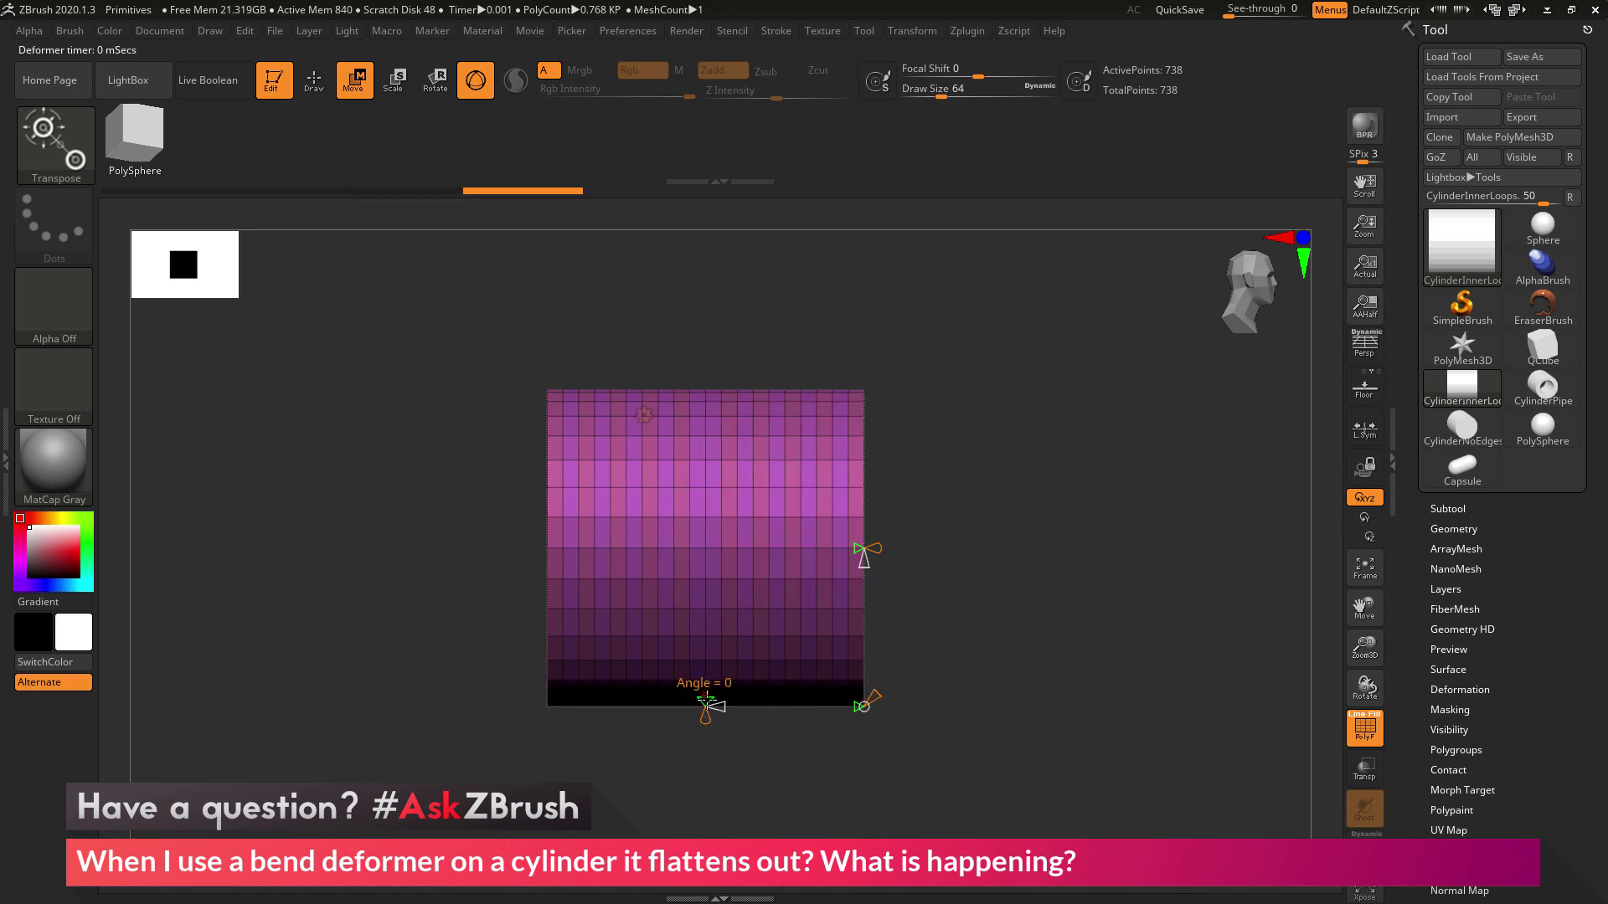
Bend the looped cylinder about 88 degrees into a rounded half-bowl, with PolyF turned off.
drag(707, 699, 727, 572)
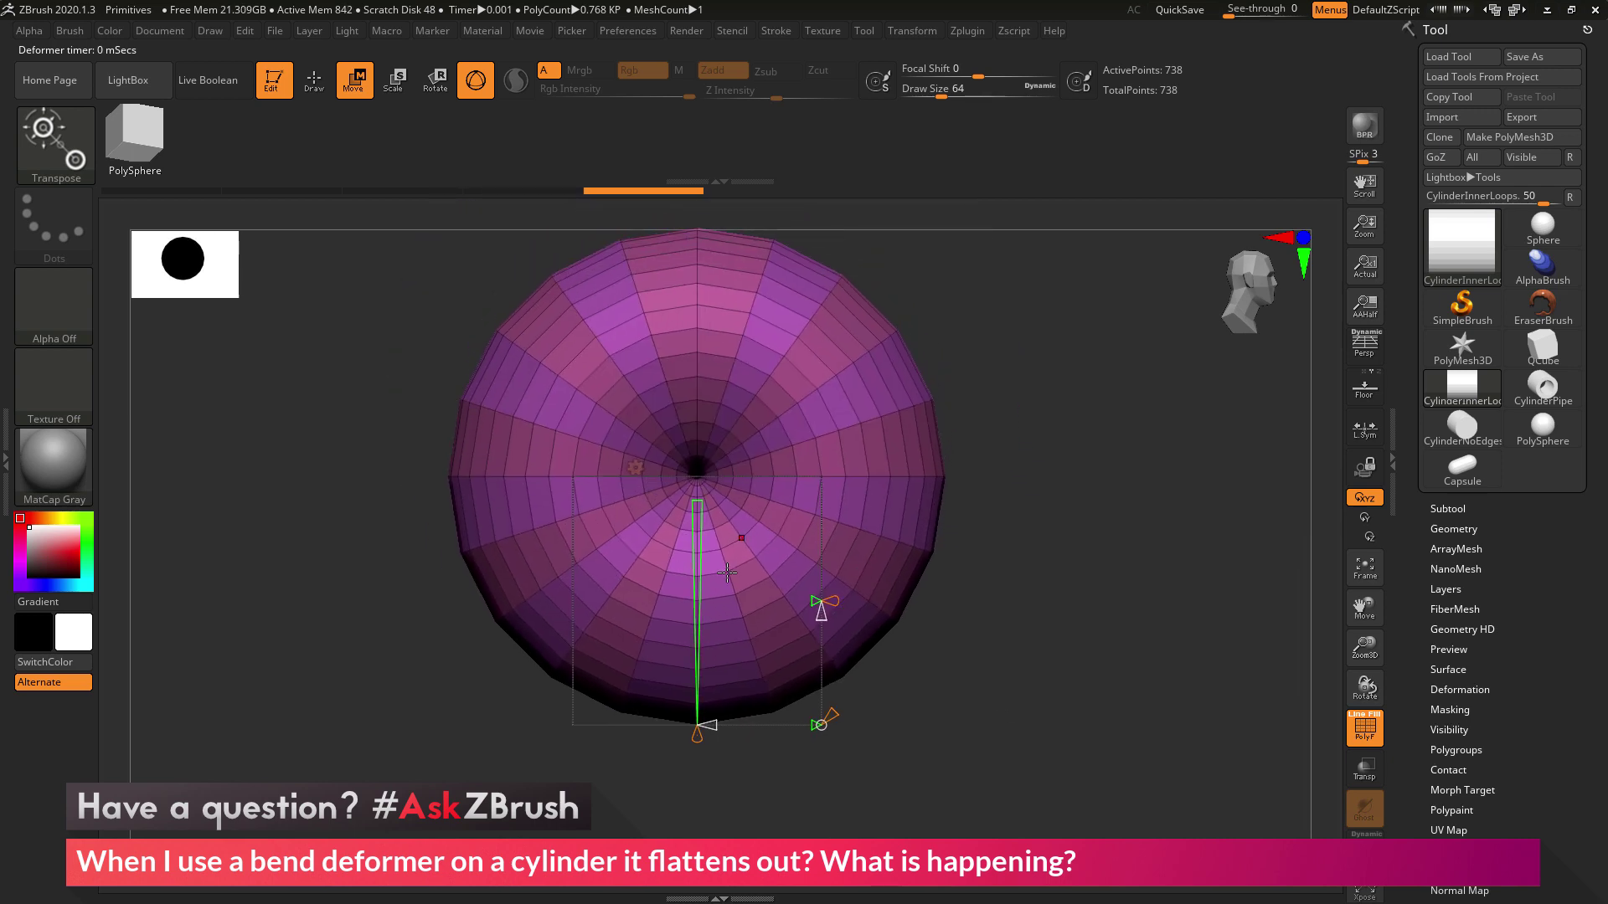
drag(1045, 687, 836, 557)
drag(697, 500, 691, 606)
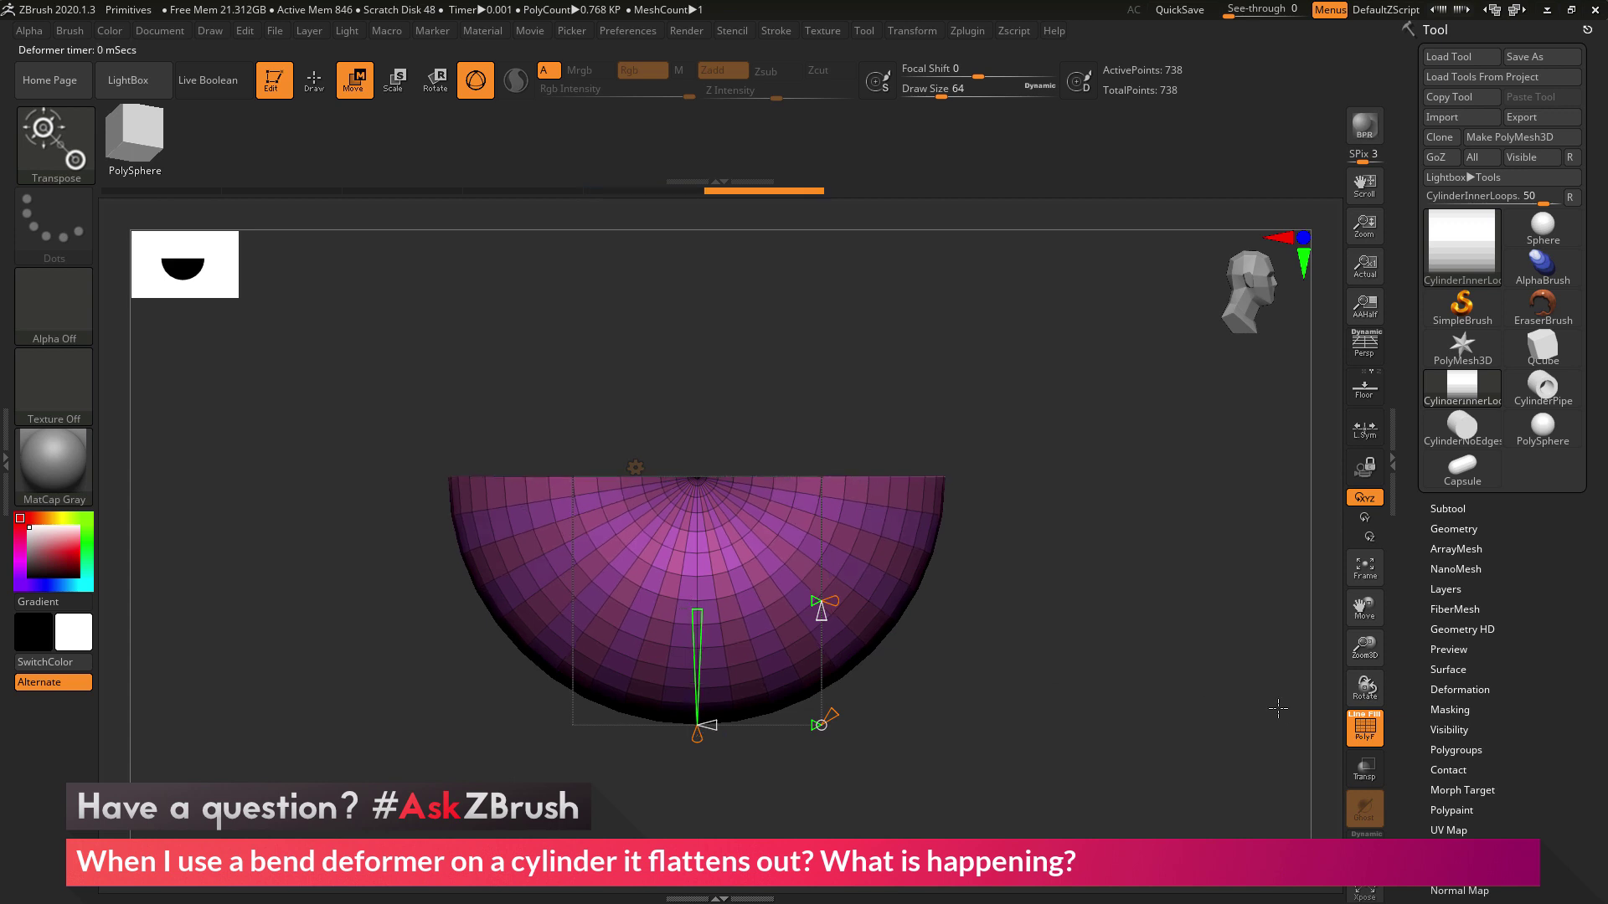
click(1361, 737)
drag(1197, 636, 1182, 694)
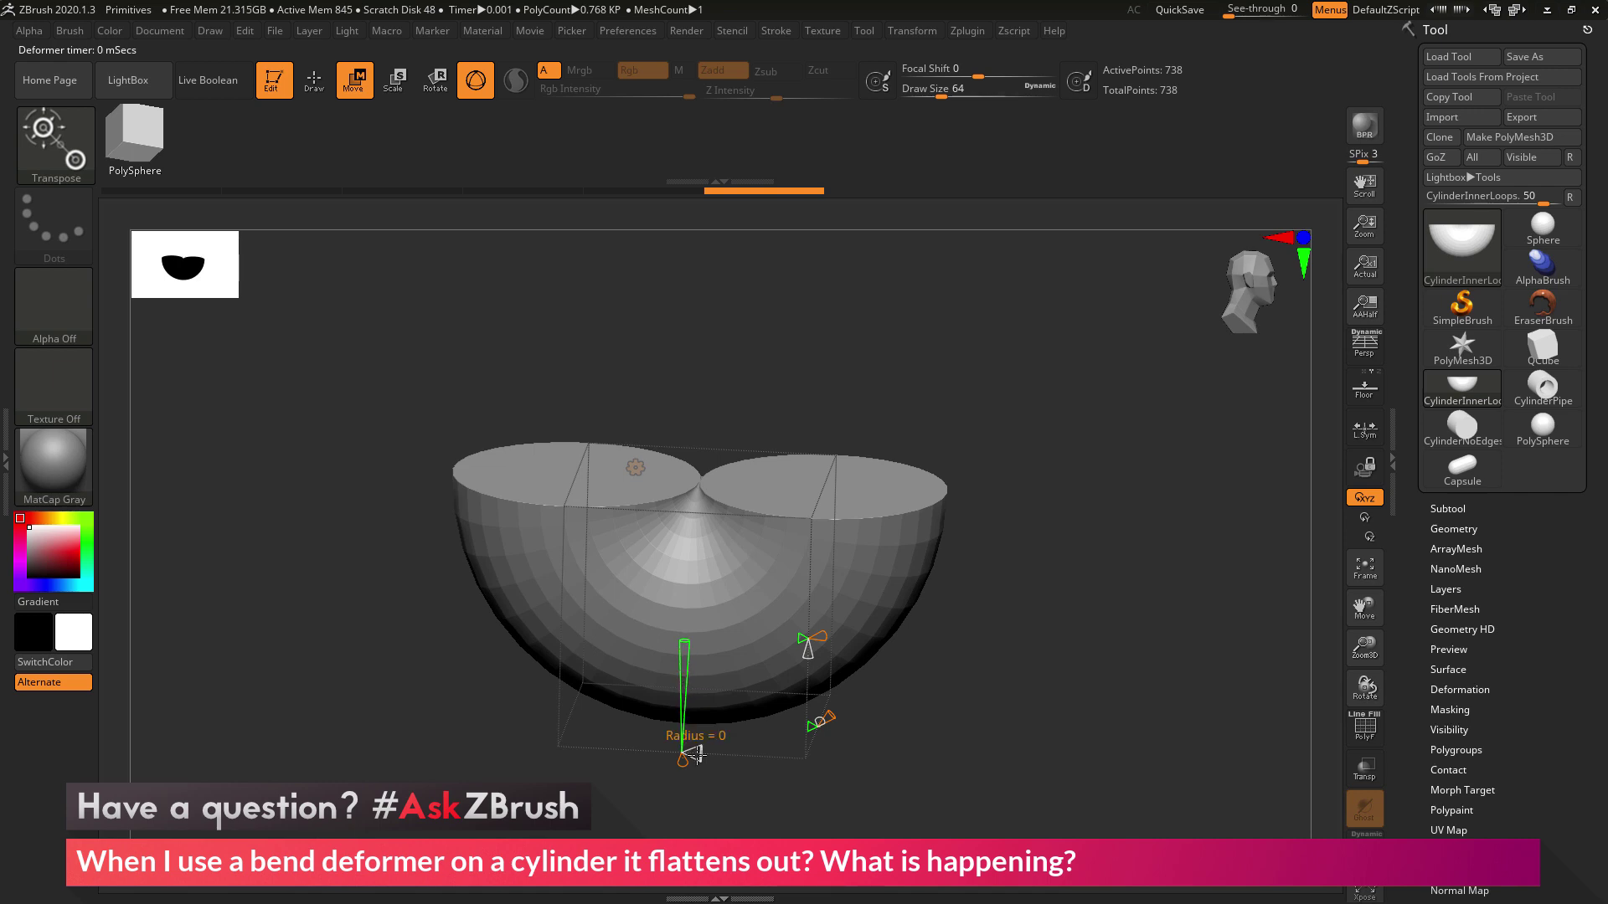